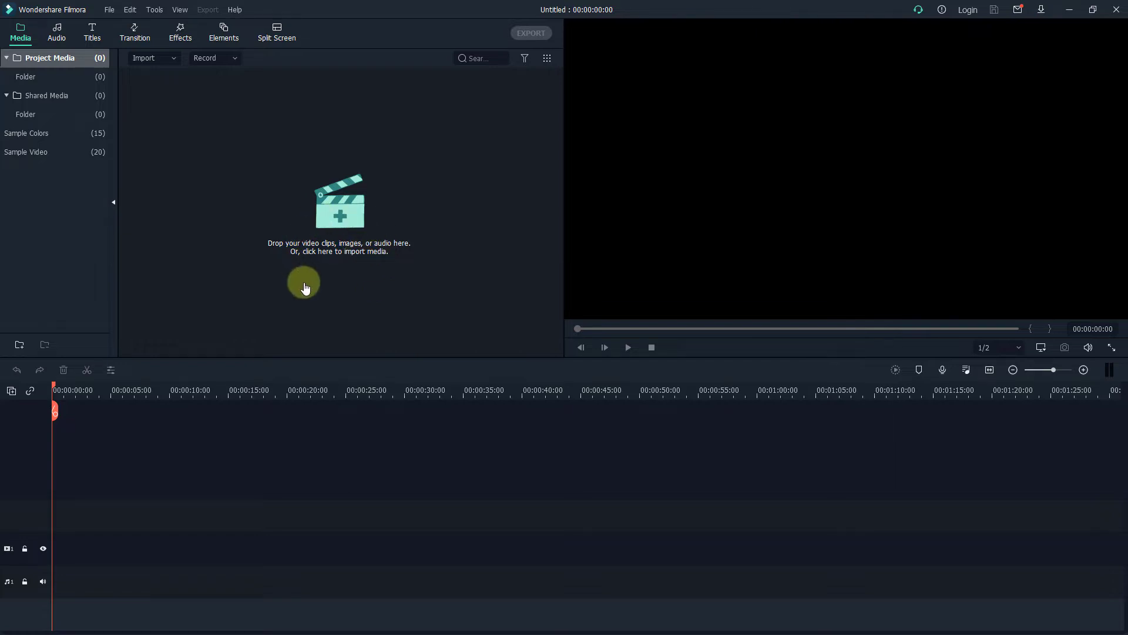
Step: Switch to the Subscribe Button Image and Sound folder and import all its MP3 and PNG files into the Filmora project media
click(1068, 10)
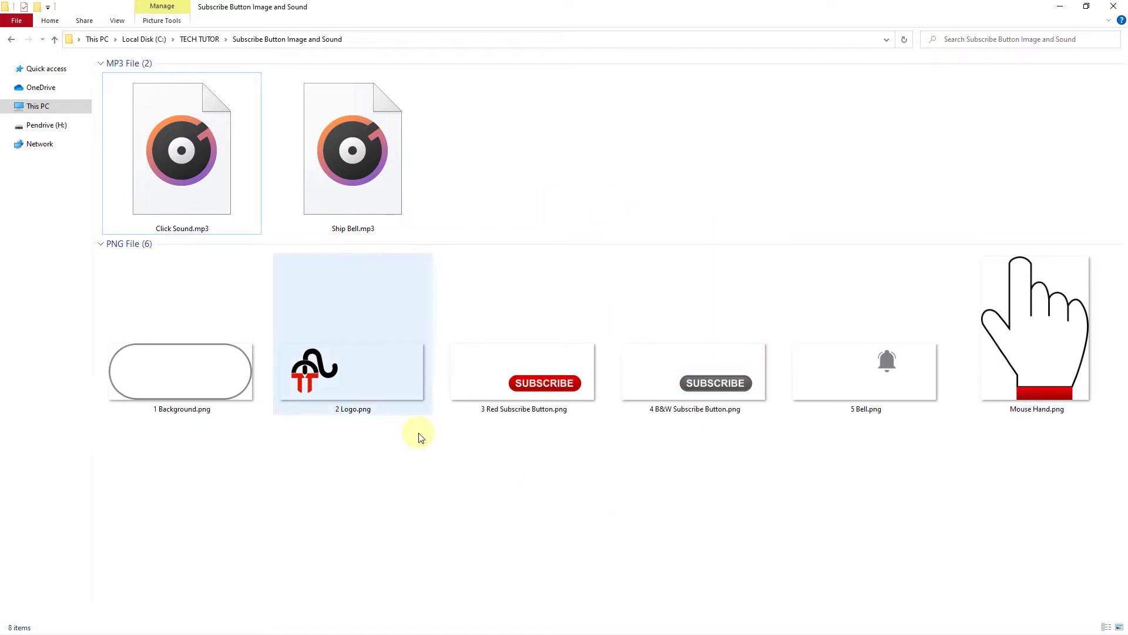
click(162, 398)
click(317, 382)
click(545, 383)
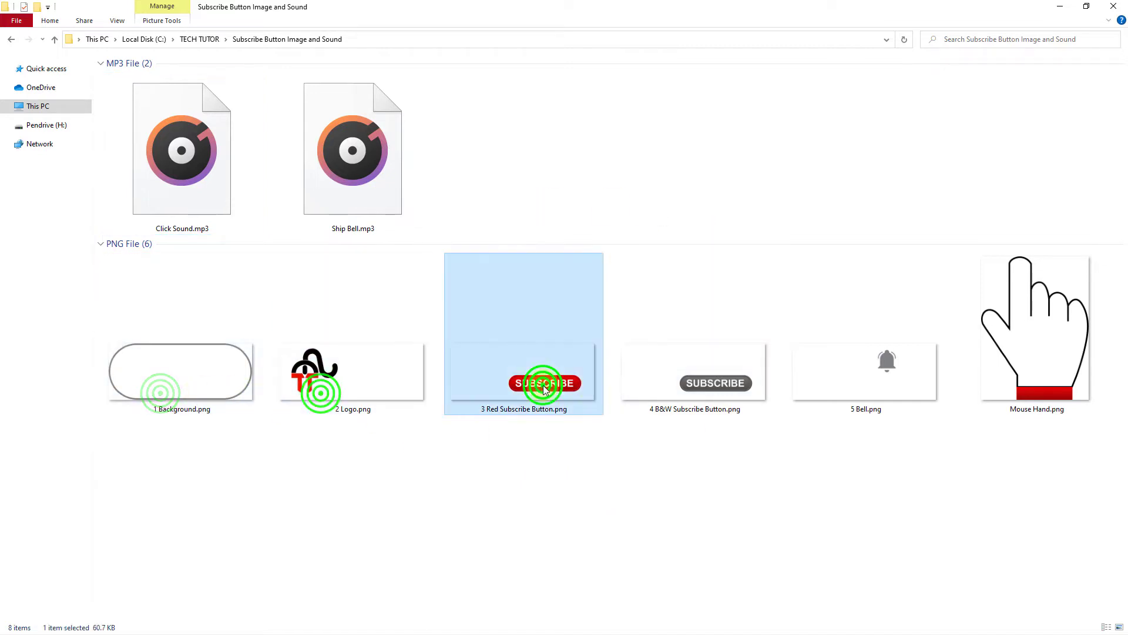
click(693, 381)
click(844, 380)
click(1020, 375)
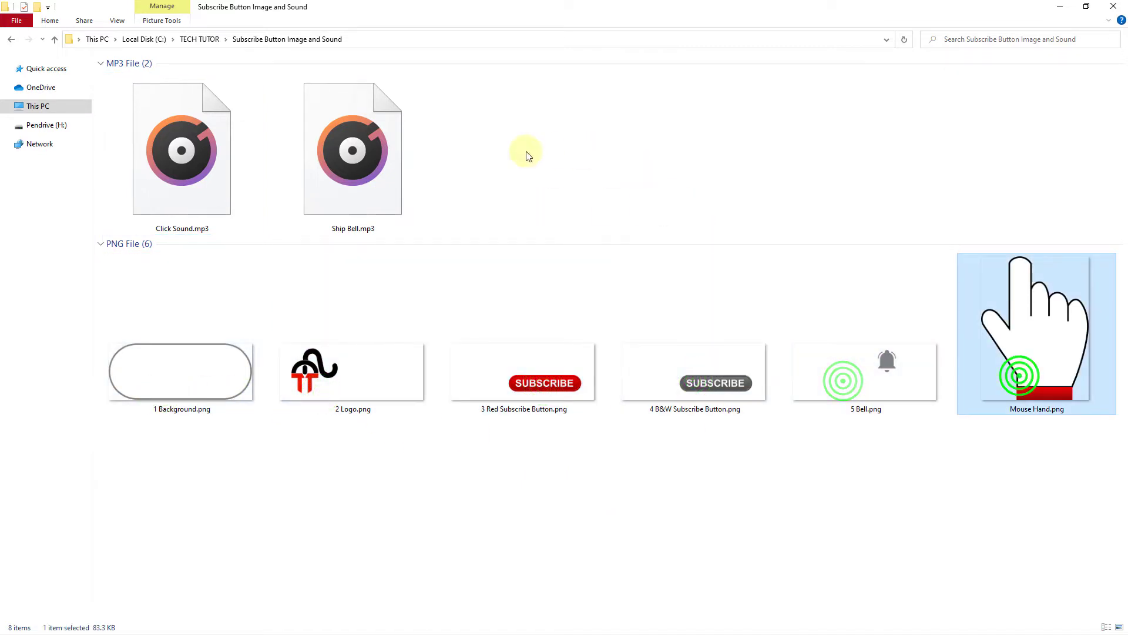
drag(127, 510, 1056, 136)
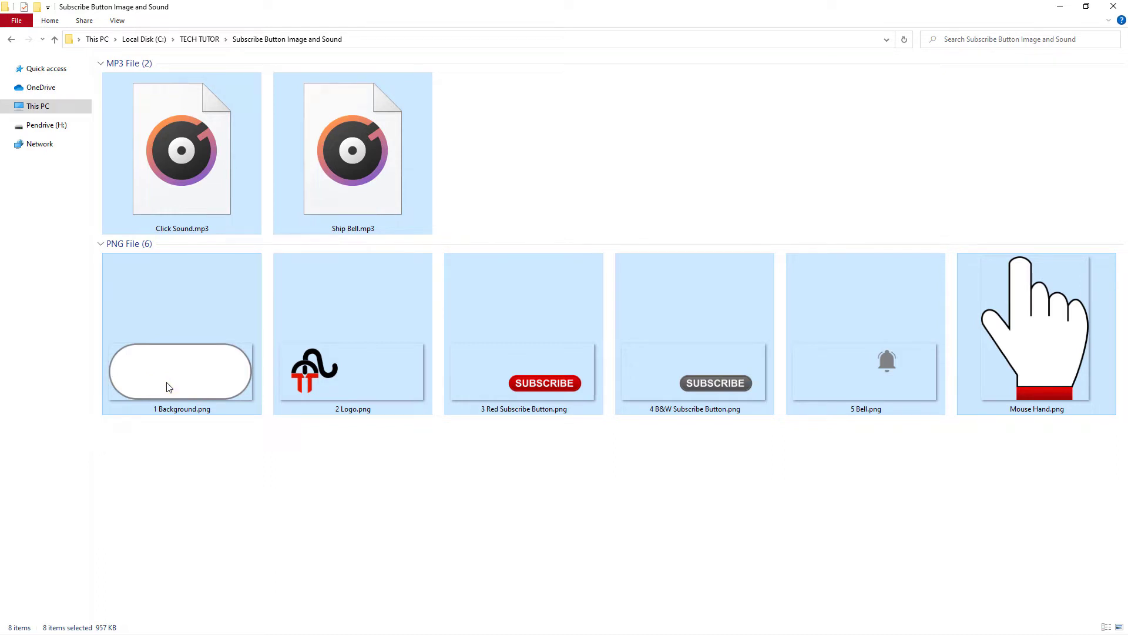
drag(168, 387, 332, 207)
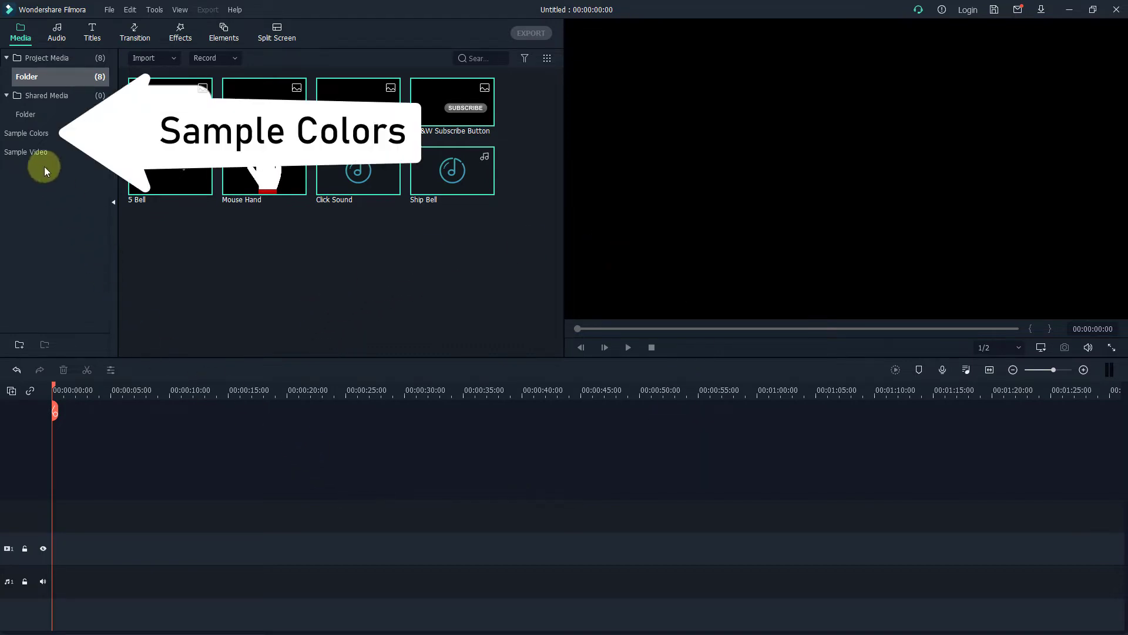
Step: Place the Green sample color at the start of the first video track and set its duration to 10 seconds
click(25, 138)
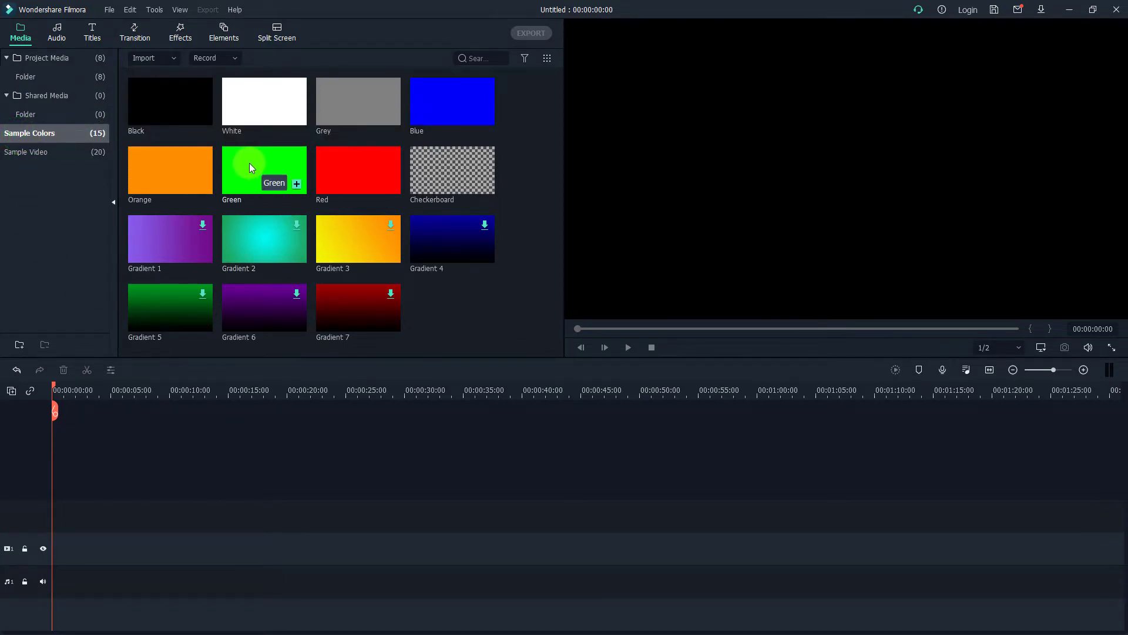
drag(250, 163, 53, 538)
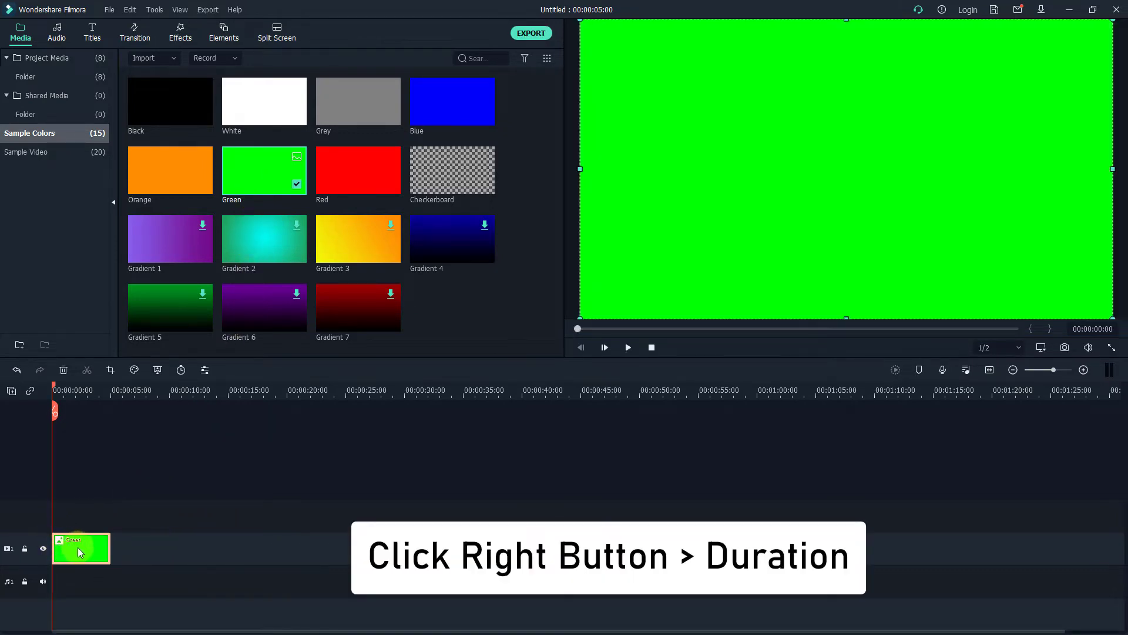
right_click(79, 548)
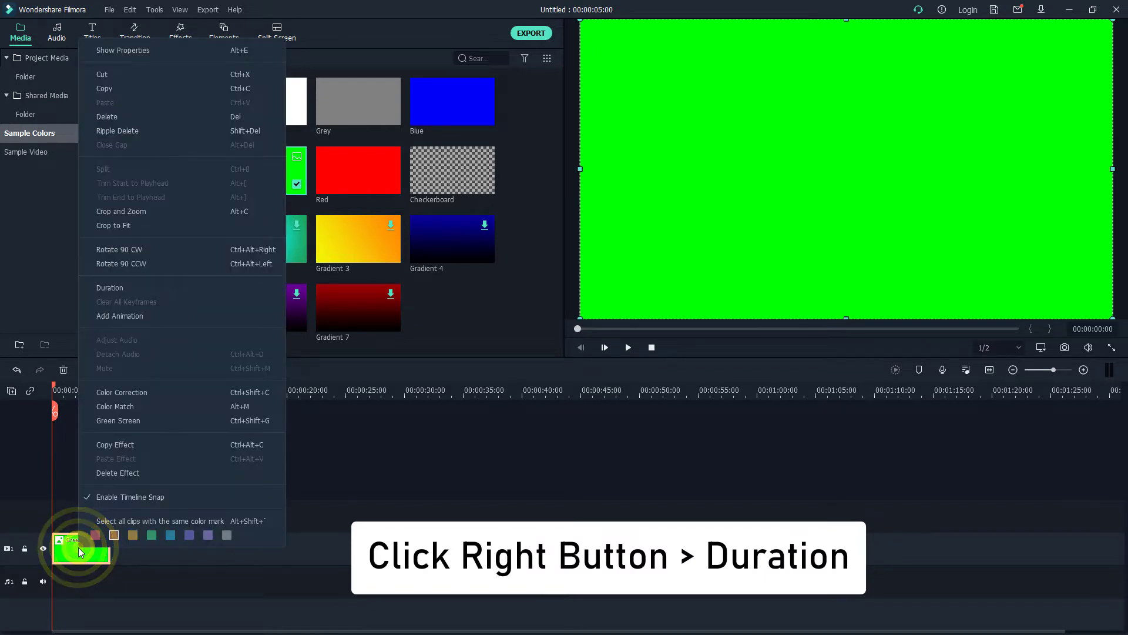
click(109, 288)
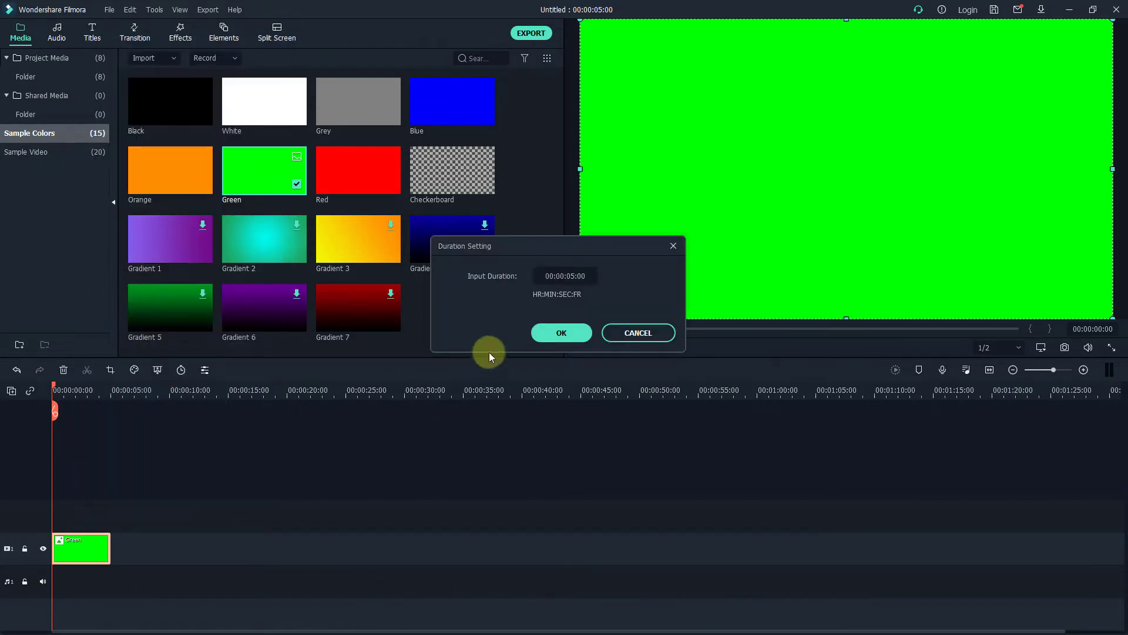
click(569, 275)
click(577, 333)
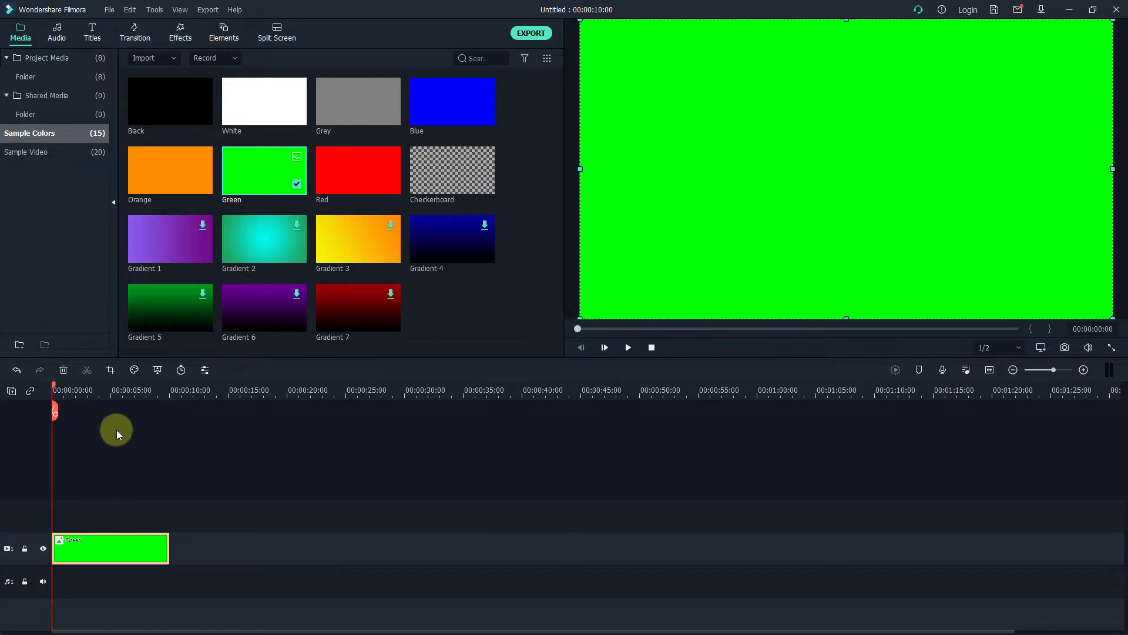
Step: Place the 1 Background image at the start of the second video track, above the green clip
drag(191, 392, 900, 385)
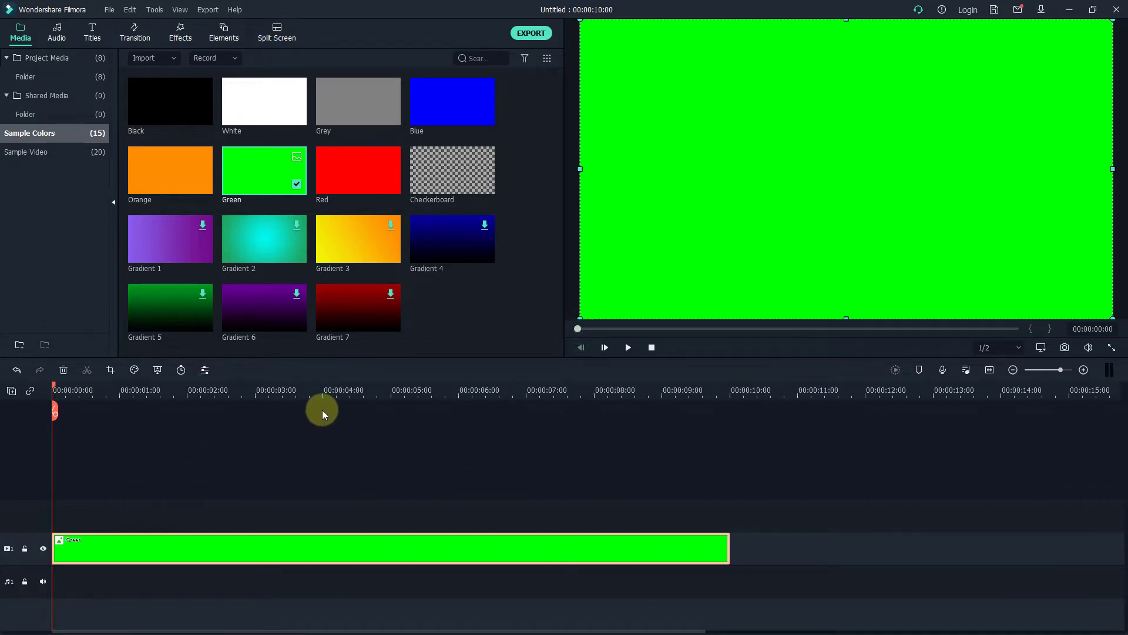
click(36, 59)
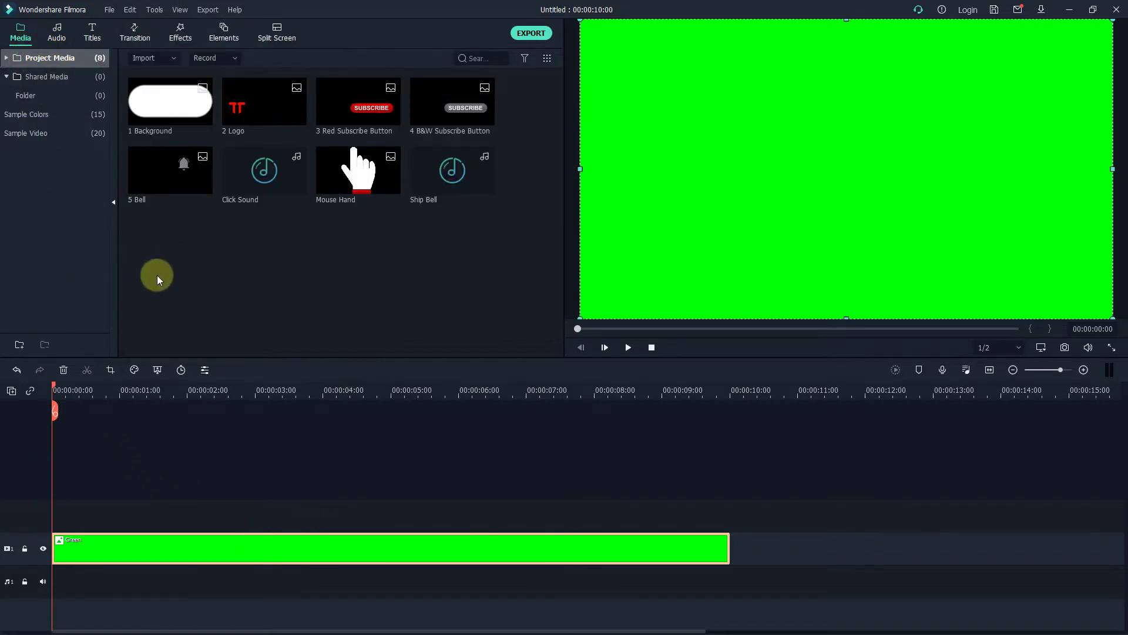
click(158, 102)
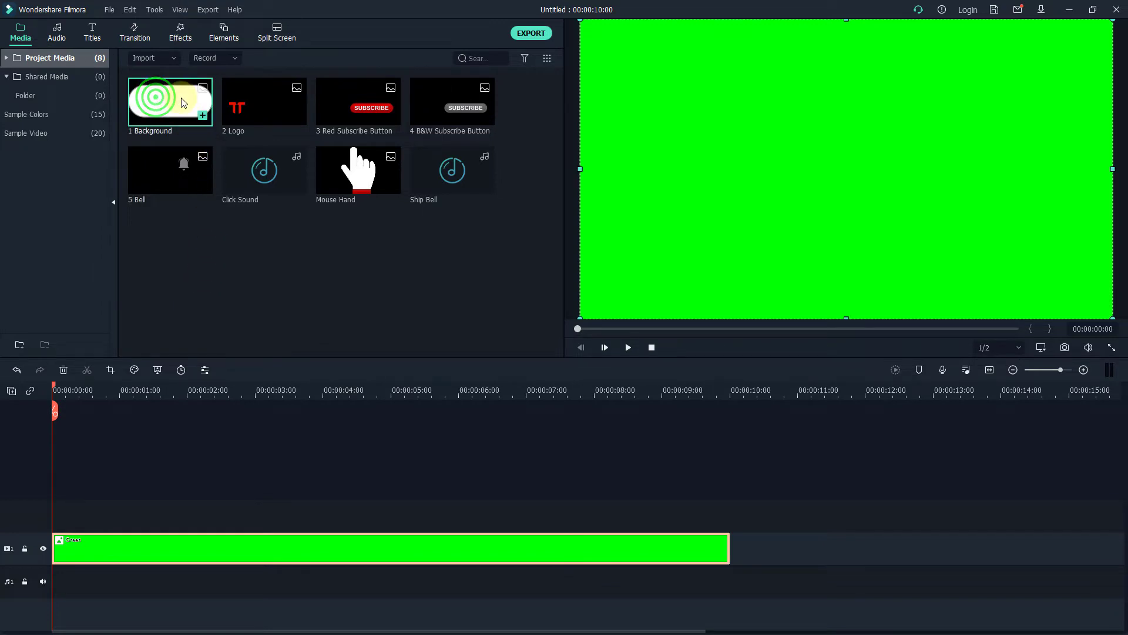
click(160, 102)
drag(161, 103, 169, 504)
drag(281, 516, 153, 515)
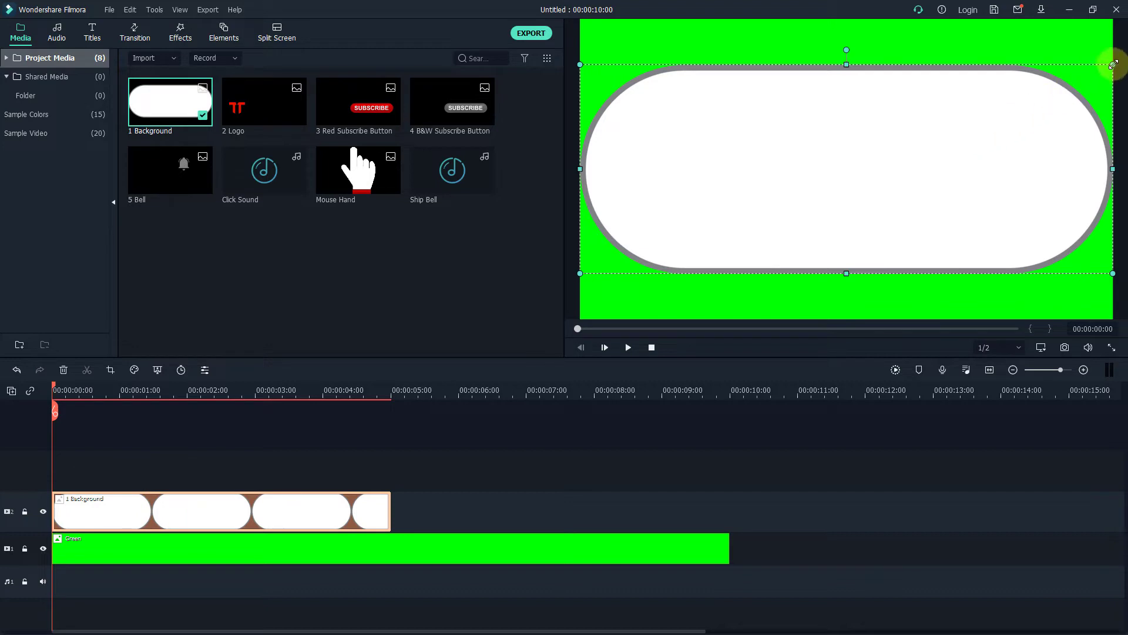
Step: Shrink the background shape and center it horizontally in the frame, extending its clip to the end of the green clip
drag(1113, 64, 1061, 100)
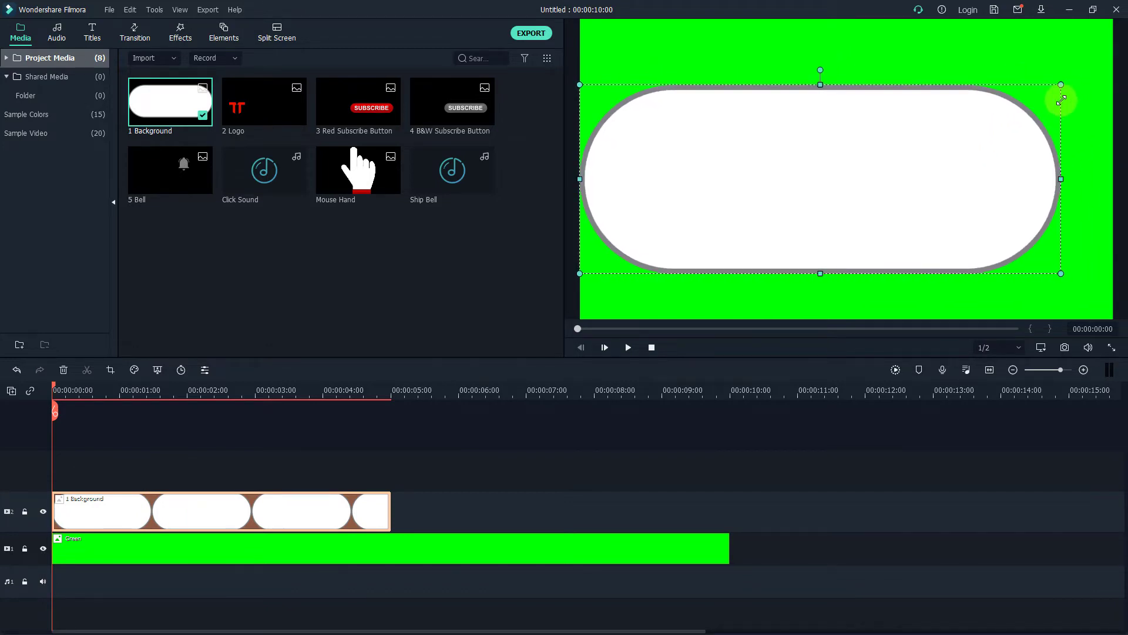
drag(910, 185, 937, 186)
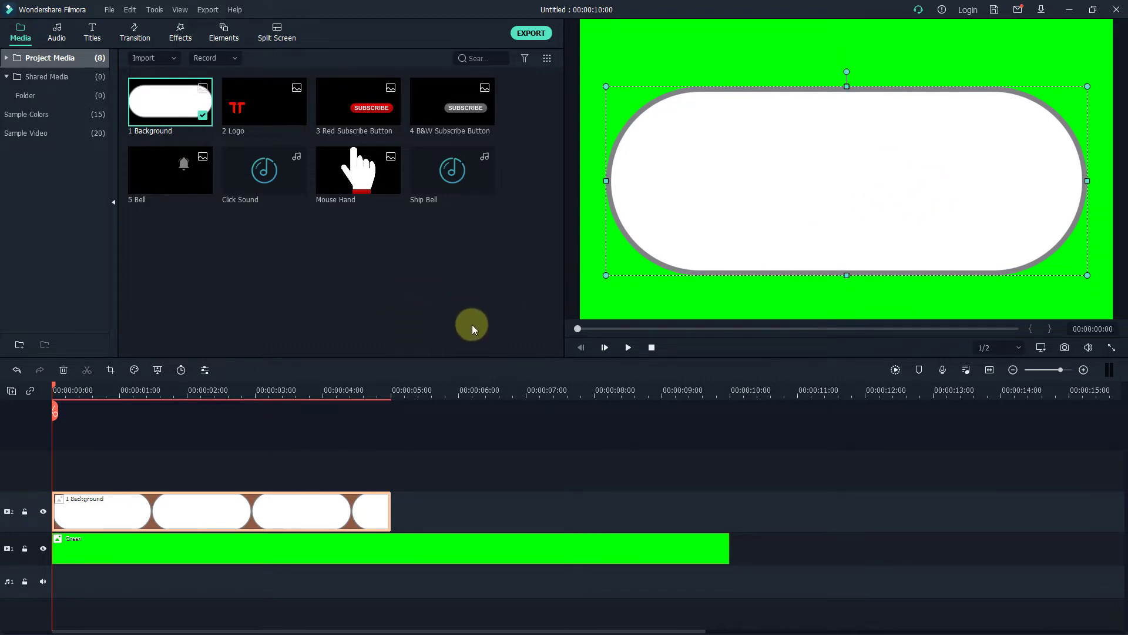
drag(392, 511, 728, 506)
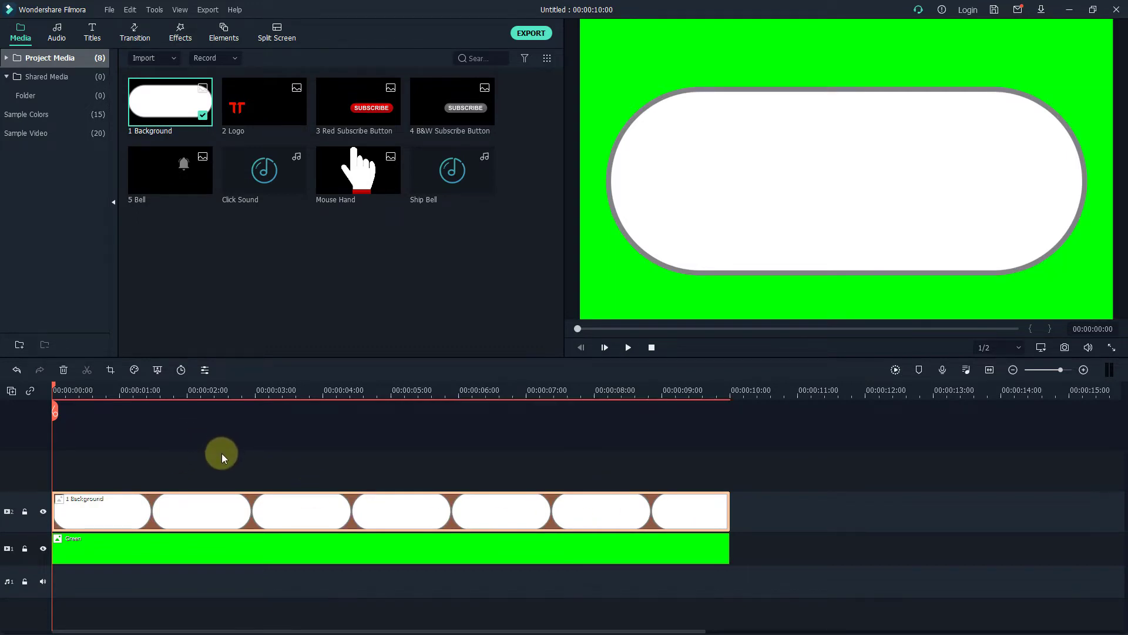
Step: Add a custom animation keyframe at the start of the background clip, with the shape moved down to about X 13.0, Y -375.7
click(205, 372)
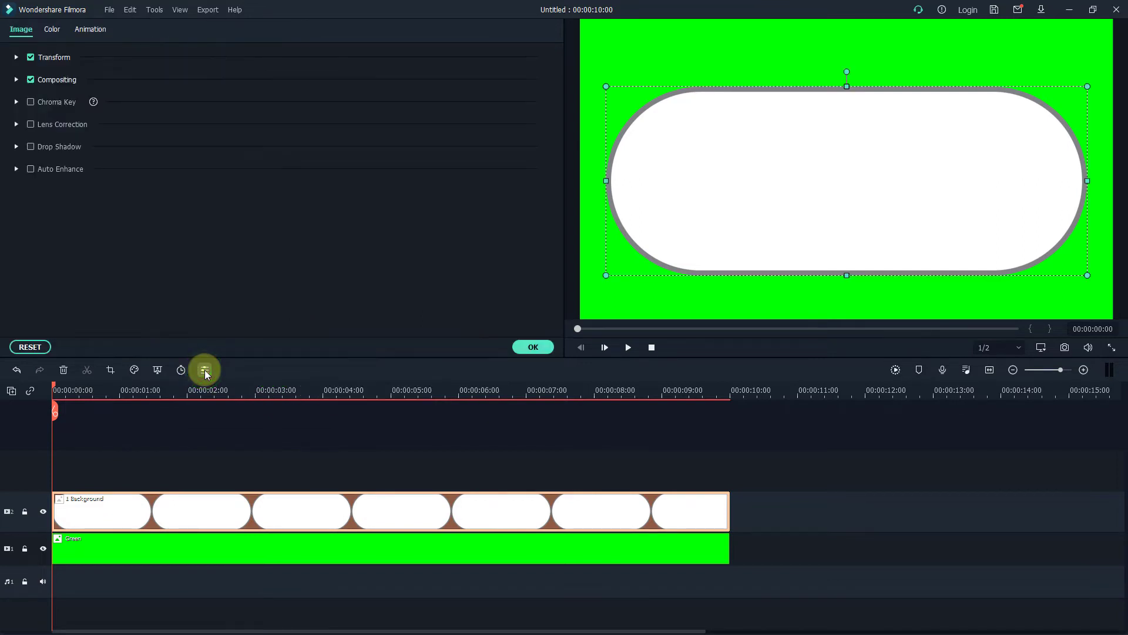
click(91, 30)
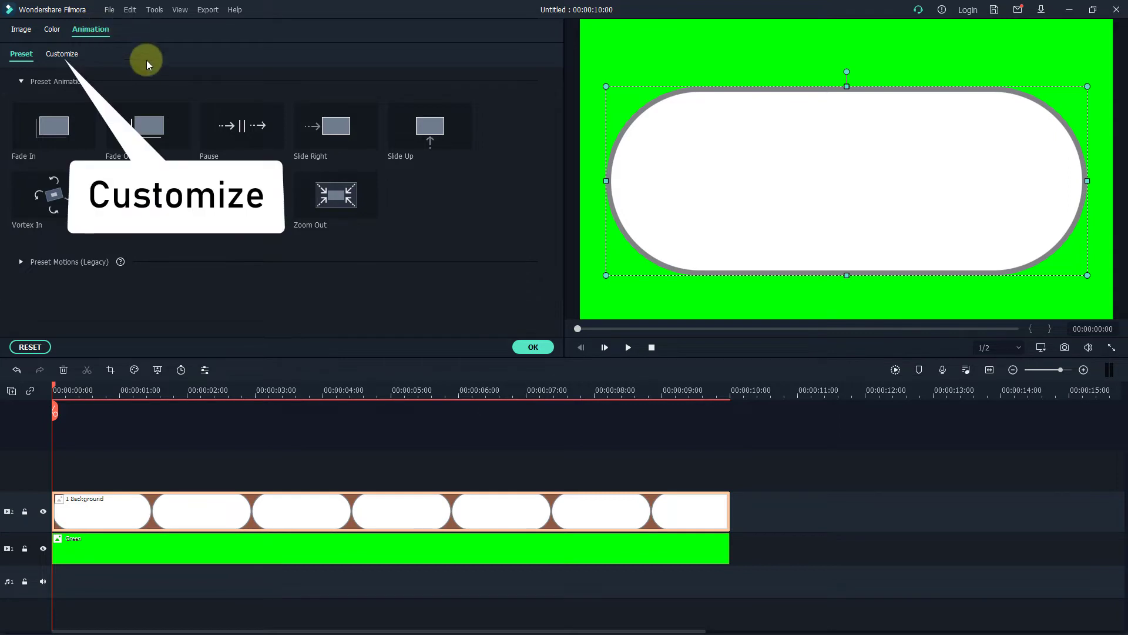
click(67, 53)
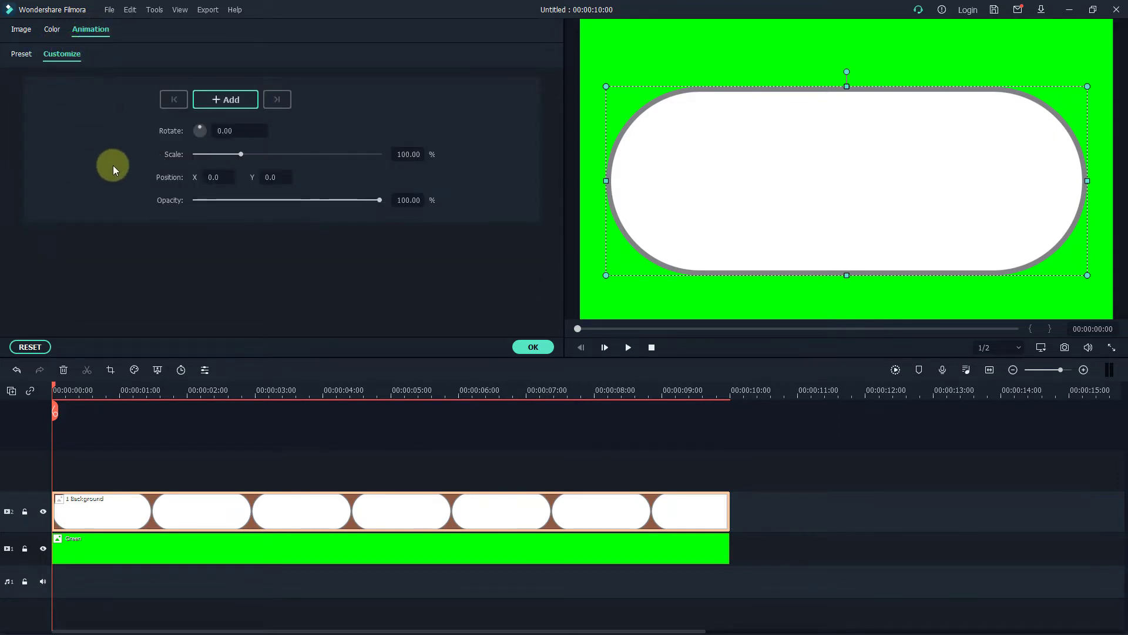
click(228, 101)
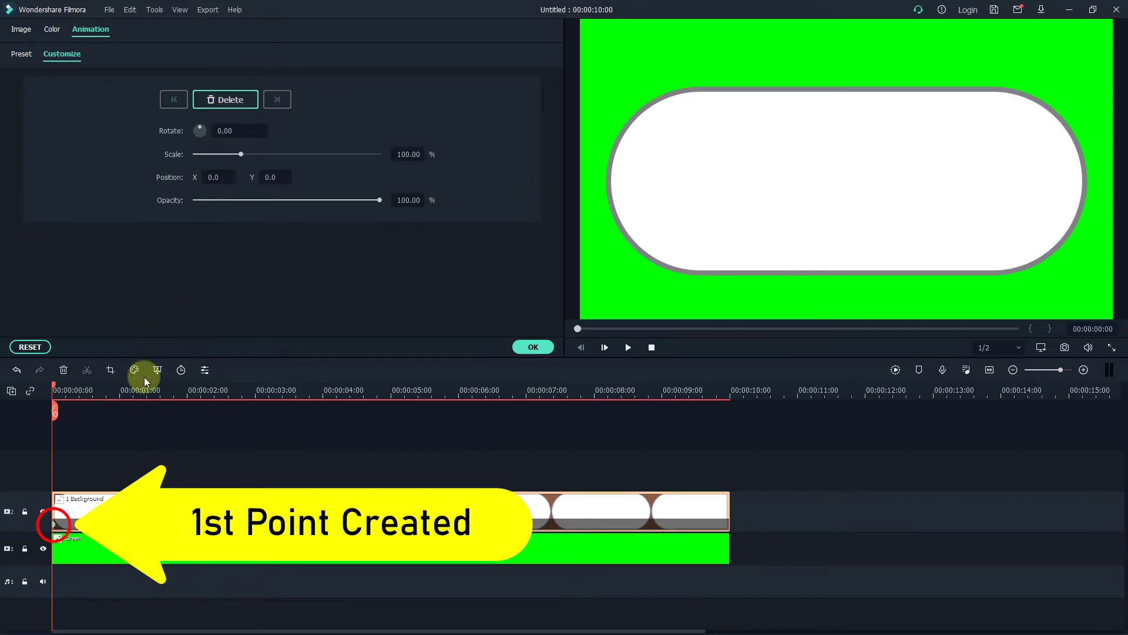
click(755, 207)
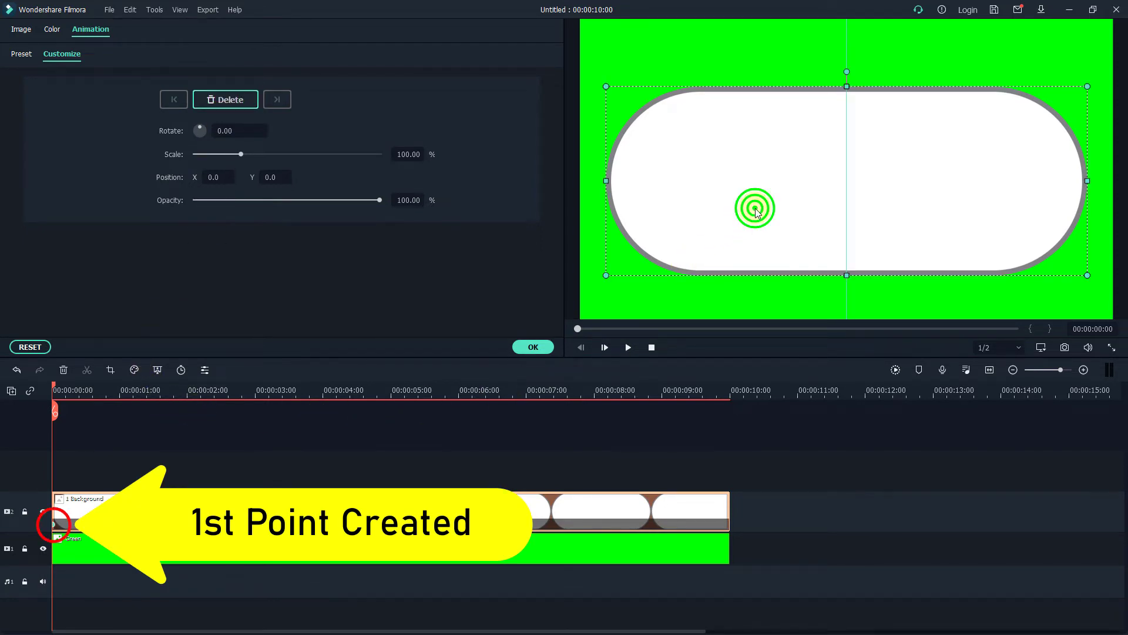
drag(795, 158, 814, 352)
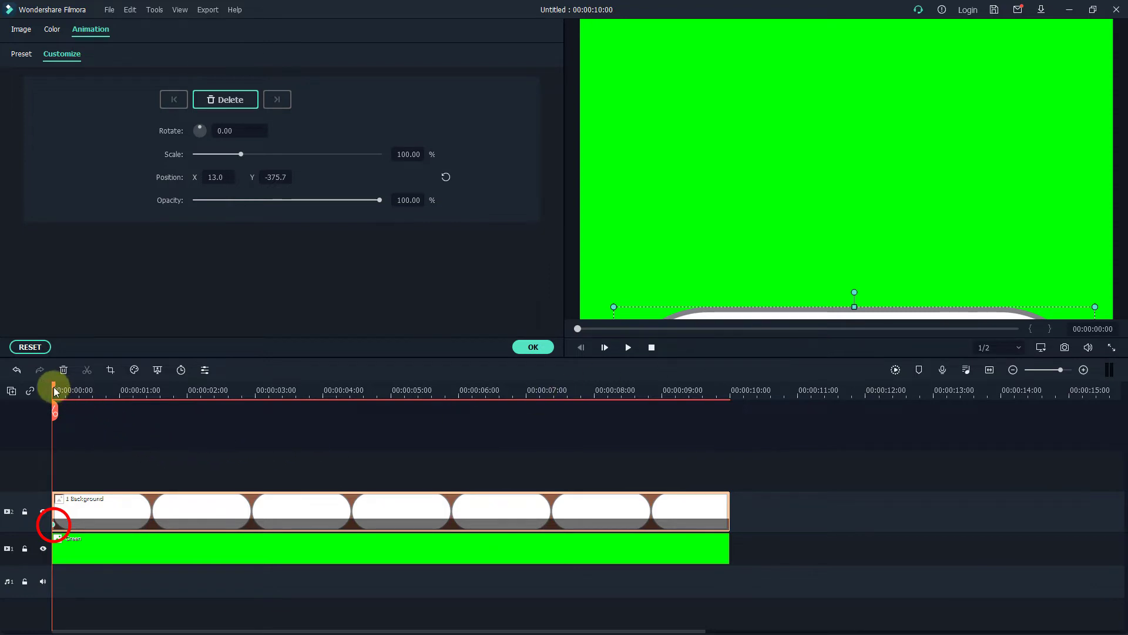
Step: Create a second background keyframe at 1 second with the shape moved up to X 0.0, Y 20.0, and preview the animation
drag(54, 389, 120, 389)
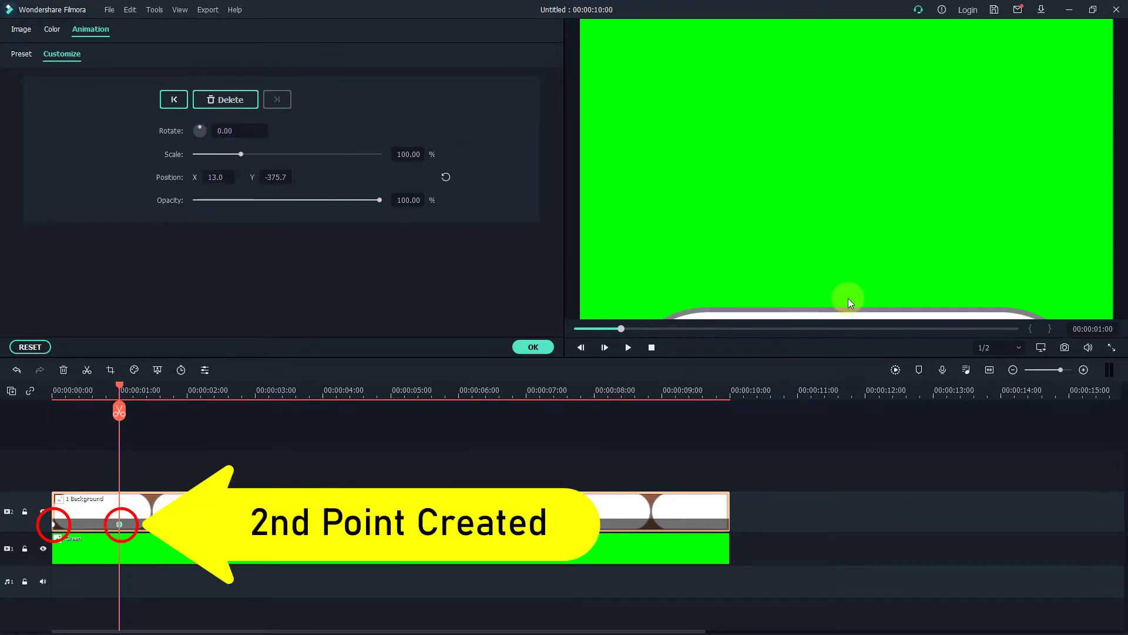
drag(839, 311, 834, 89)
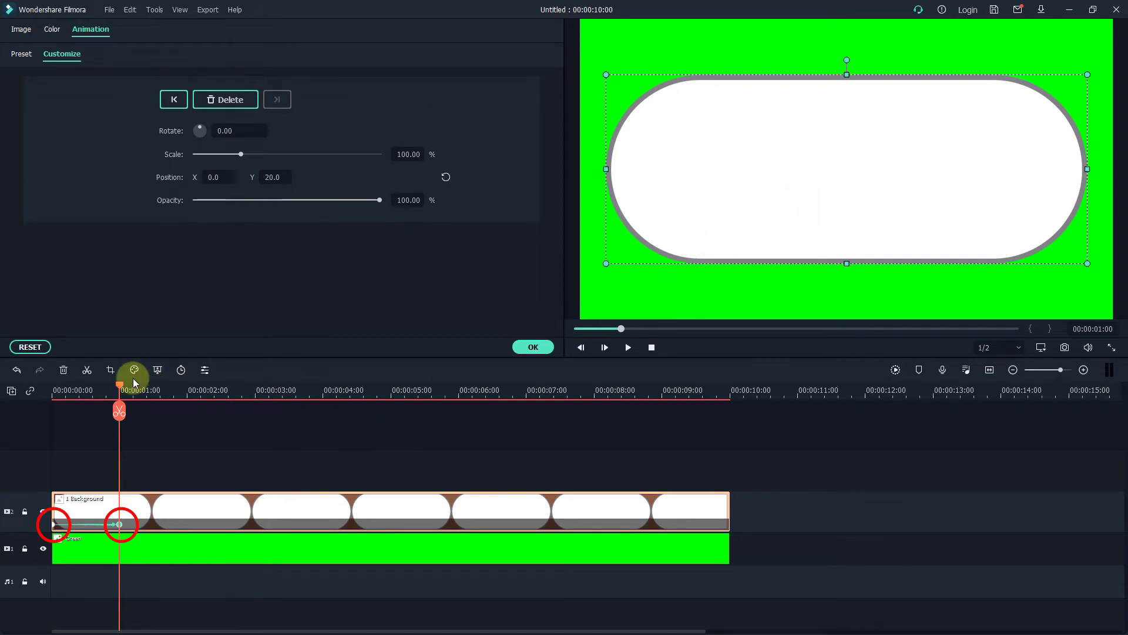
drag(119, 389, 52, 390)
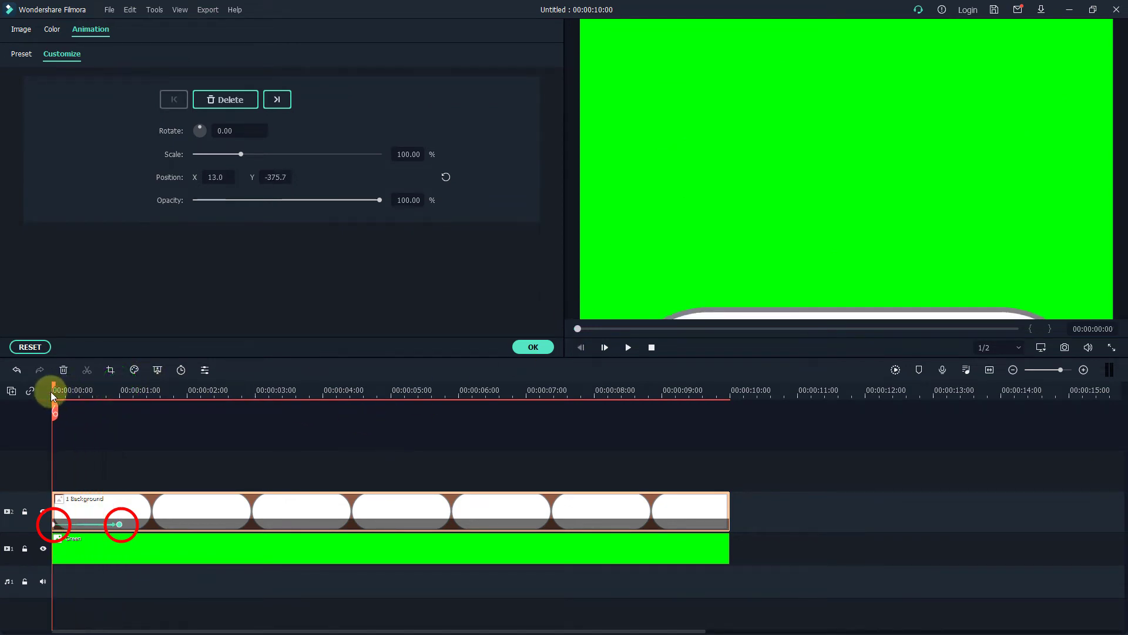
click(629, 347)
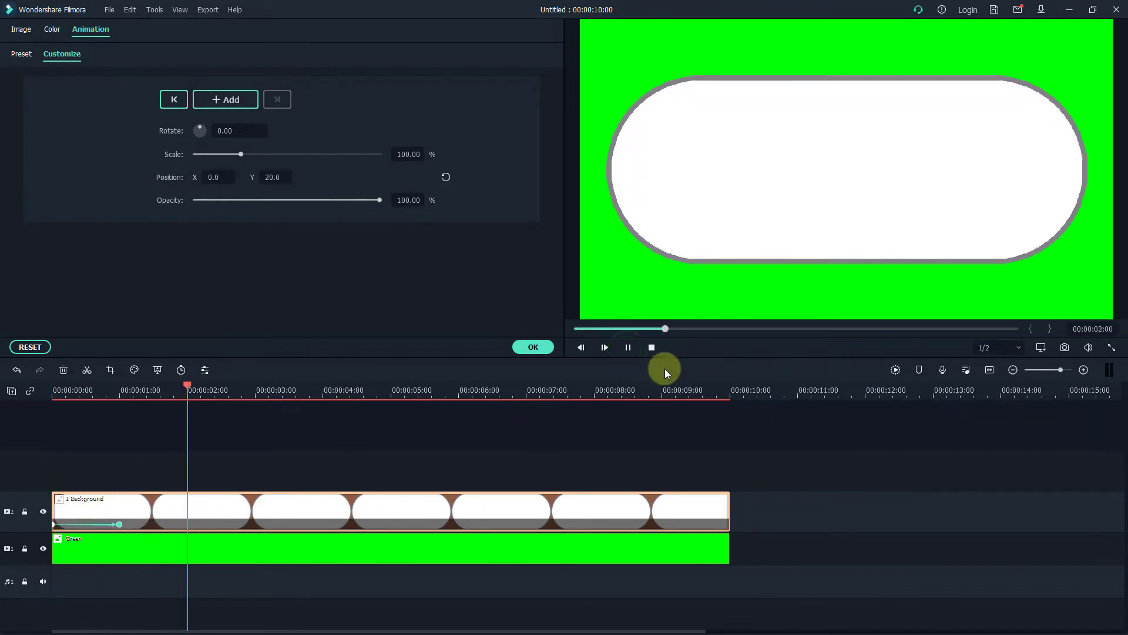
click(628, 347)
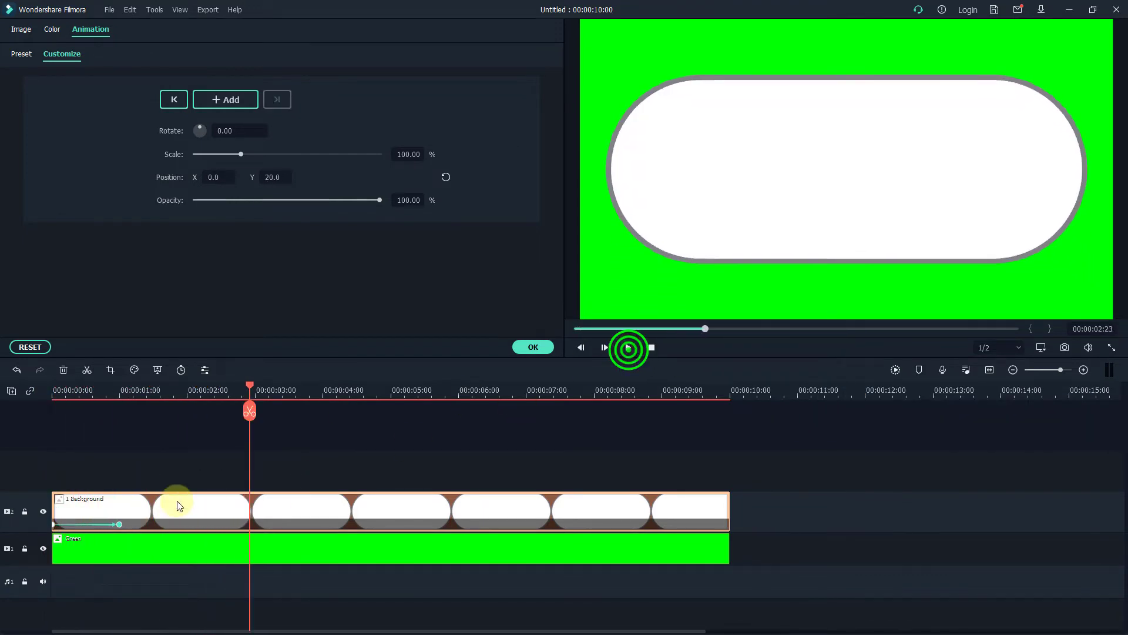
Step: Shift the background's second keyframe earlier to about 0.7 seconds, preview the faster slide-up, and apply the animation settings
click(119, 524)
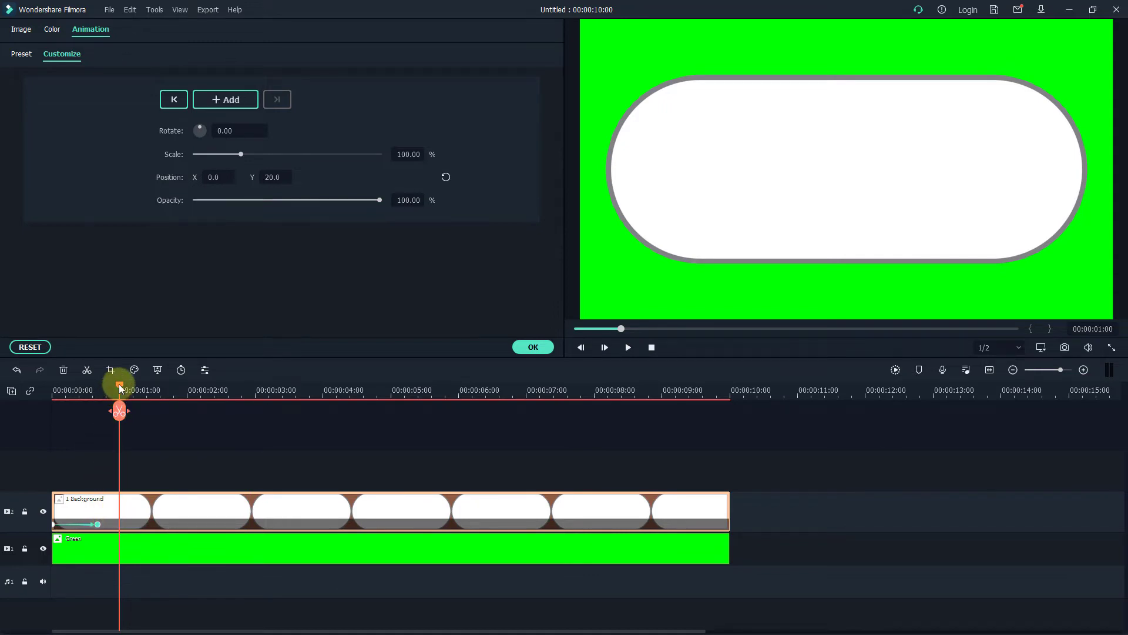
drag(118, 385, 44, 395)
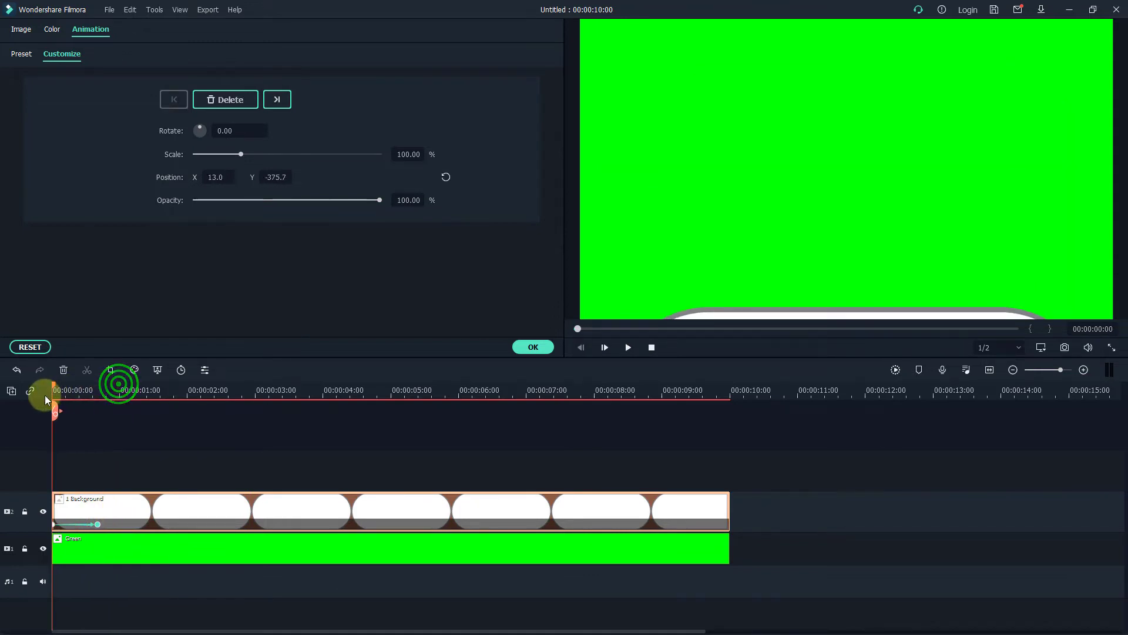
click(626, 351)
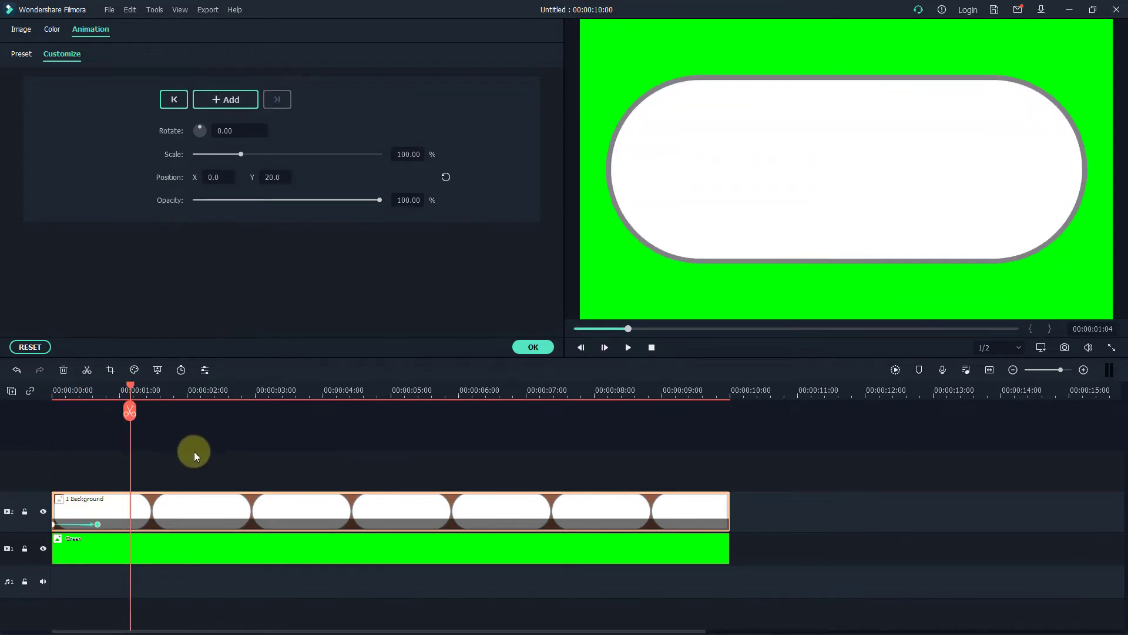
click(533, 347)
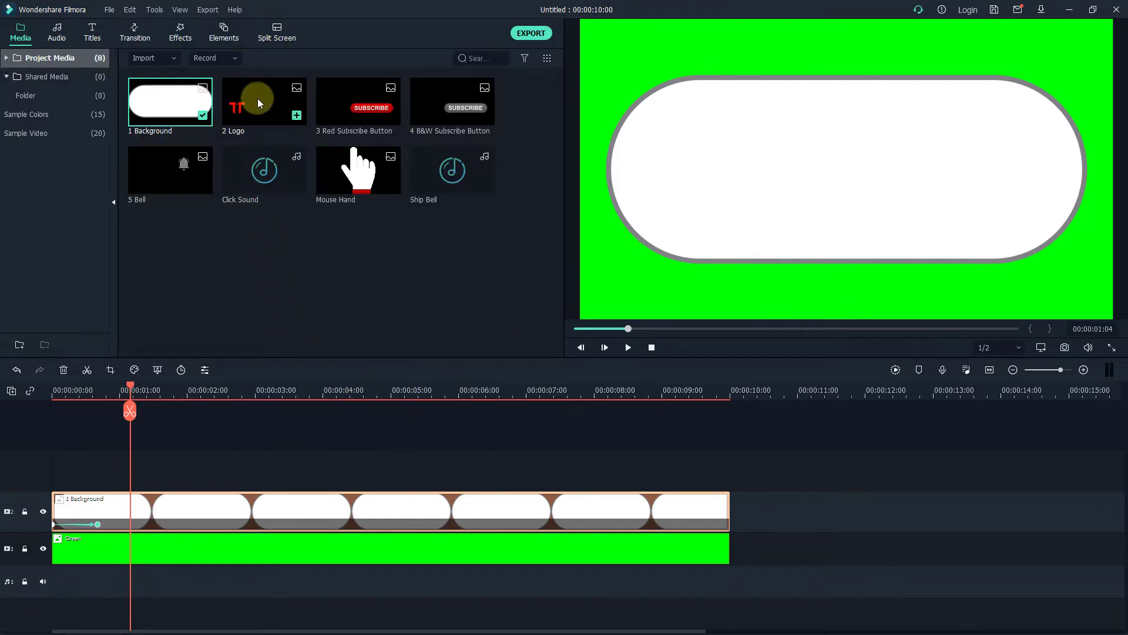
Step: Place the 2 Logo image on the third video track, starting just after the background's second keyframe
drag(242, 103, 206, 464)
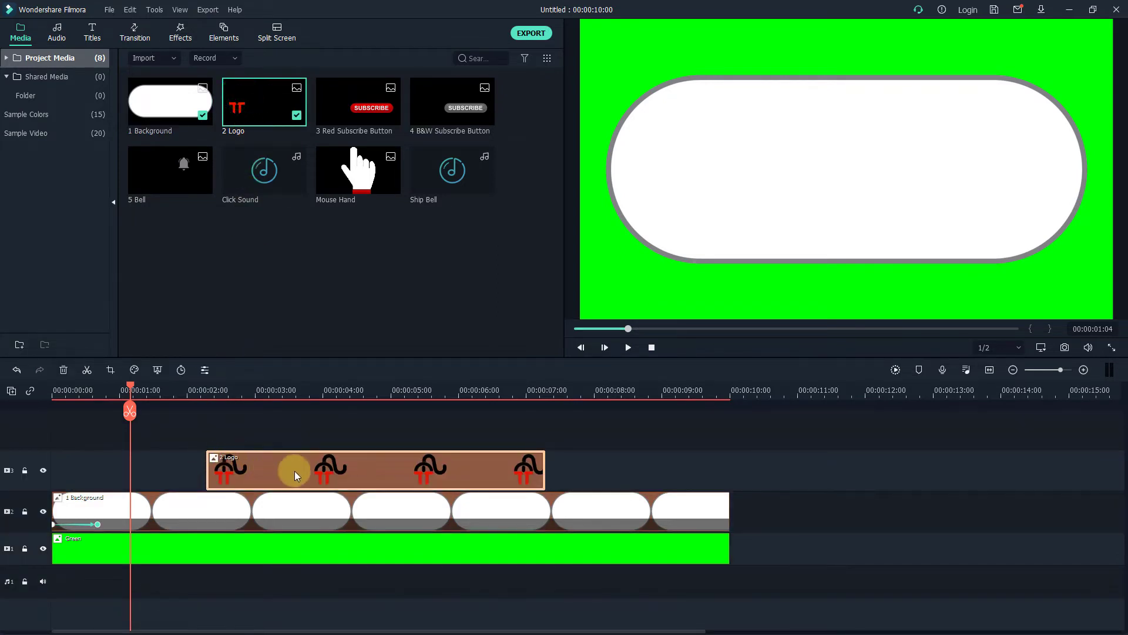
drag(295, 470, 189, 474)
mouse_move(129, 388)
mouse_down()
mouse_move(96, 387)
mouse_move(125, 392)
mouse_up()
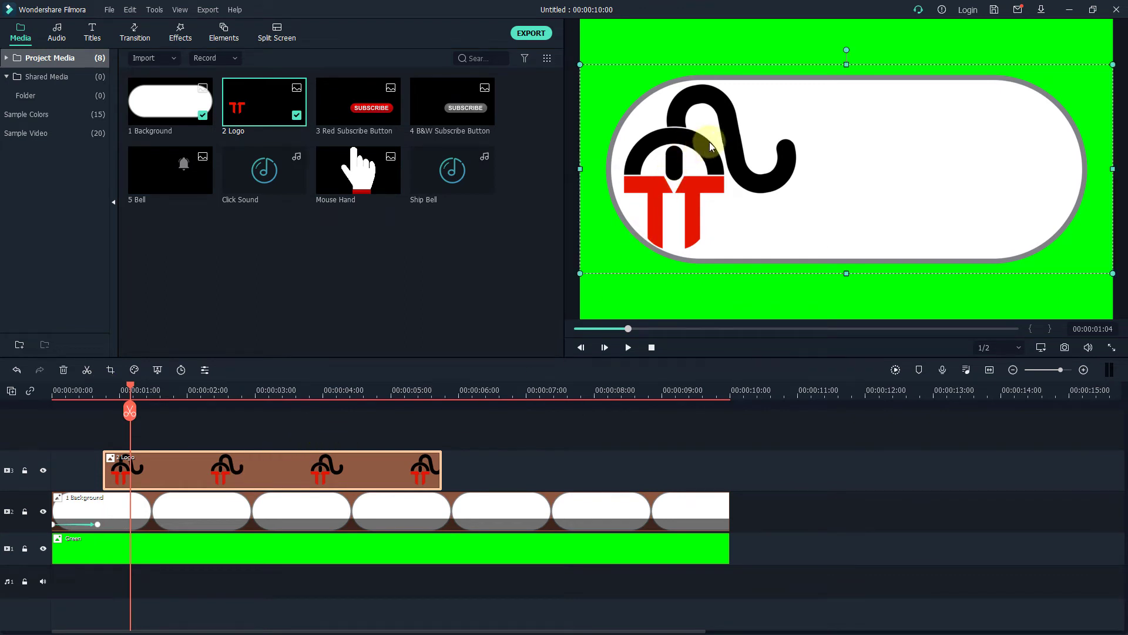
Step: Add a starting animation keyframe to the logo clip, squashing the logo flat with opacity 0 and position about X -333.3, Y -32.7
click(205, 370)
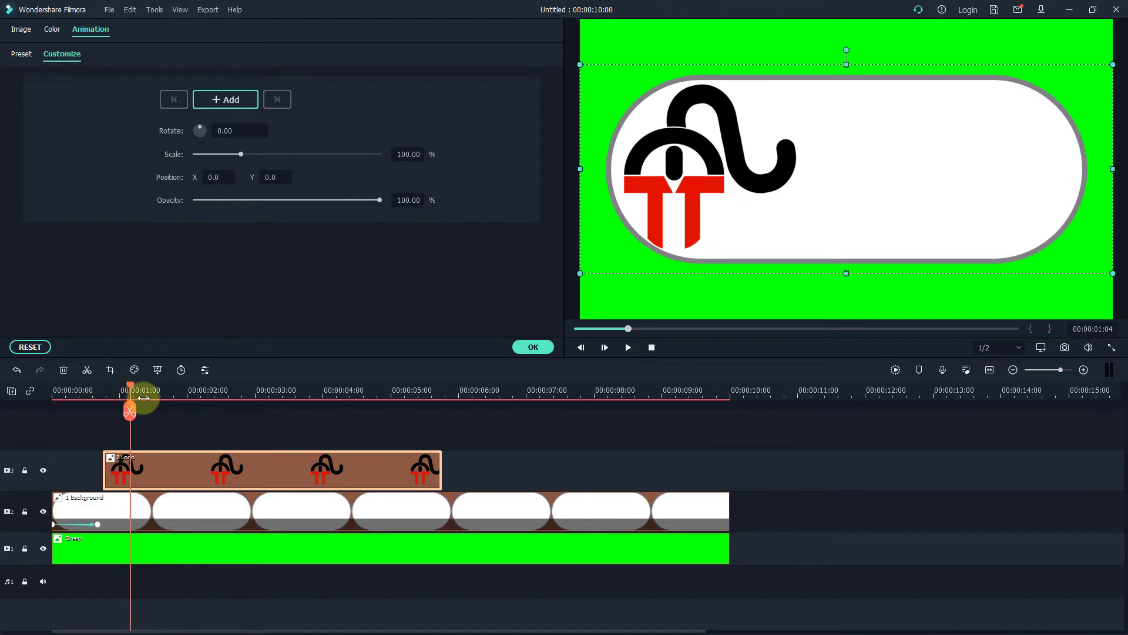
drag(132, 393, 108, 394)
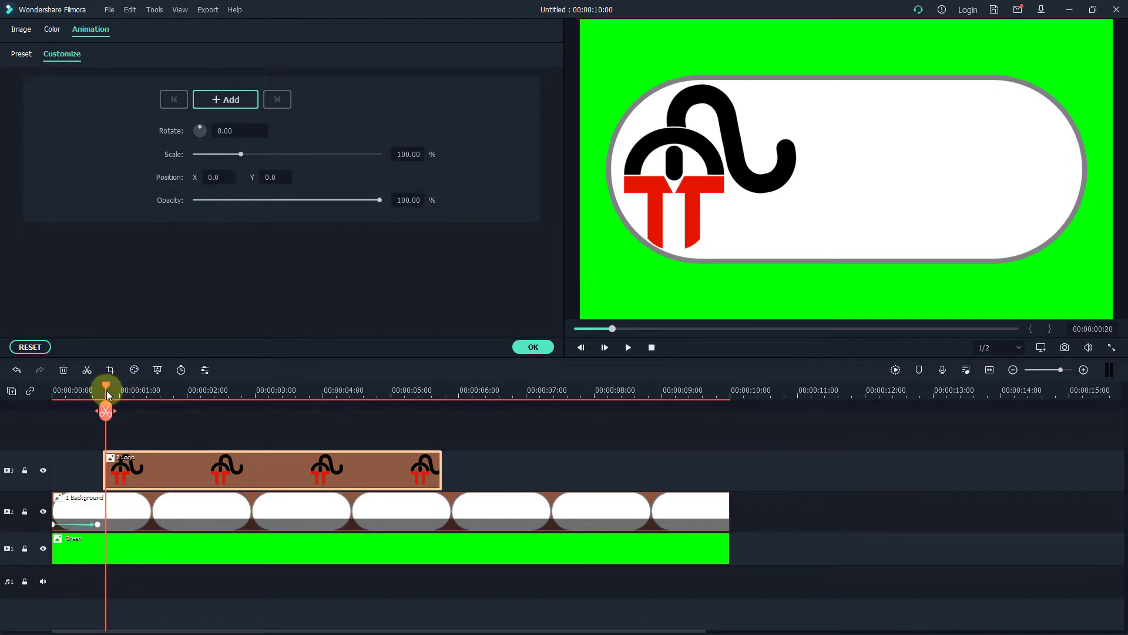
click(223, 99)
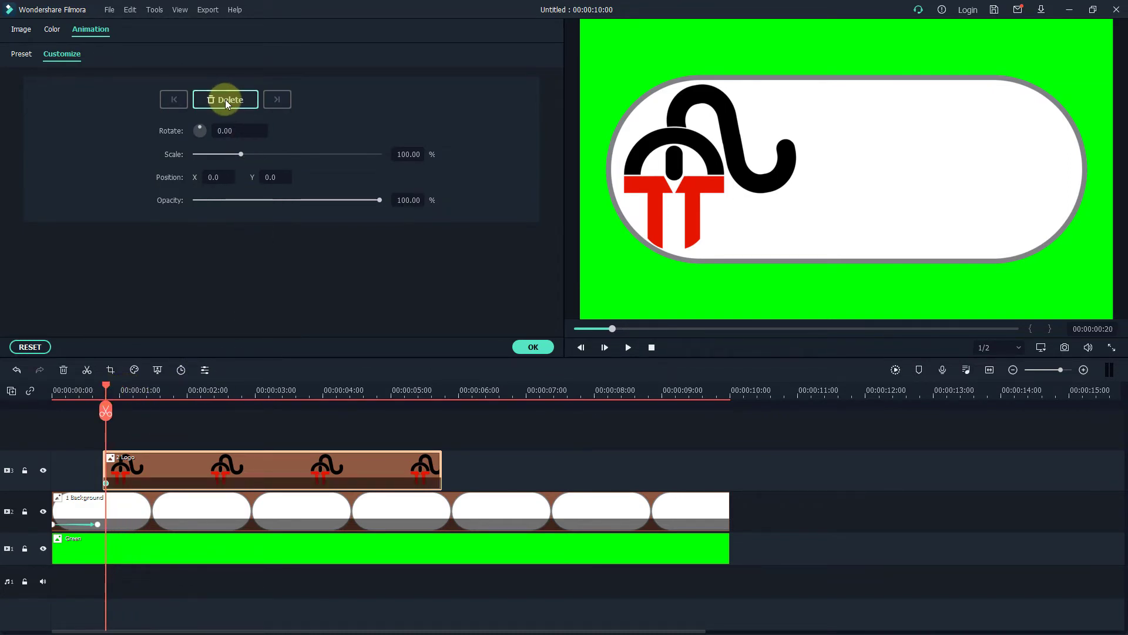
click(705, 141)
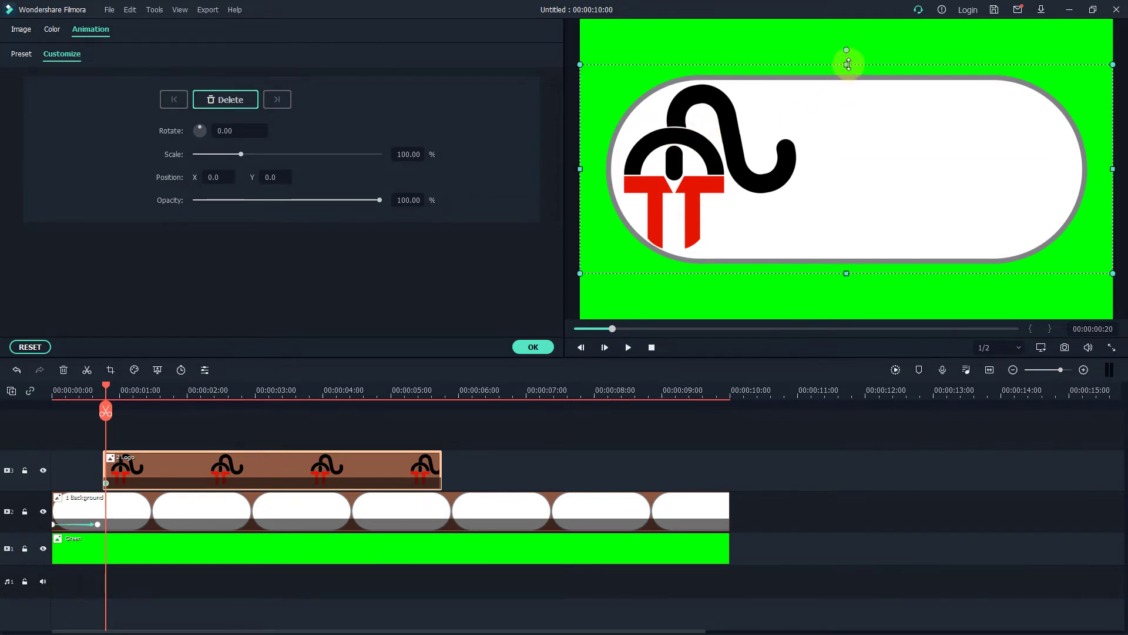
drag(848, 64, 839, 248)
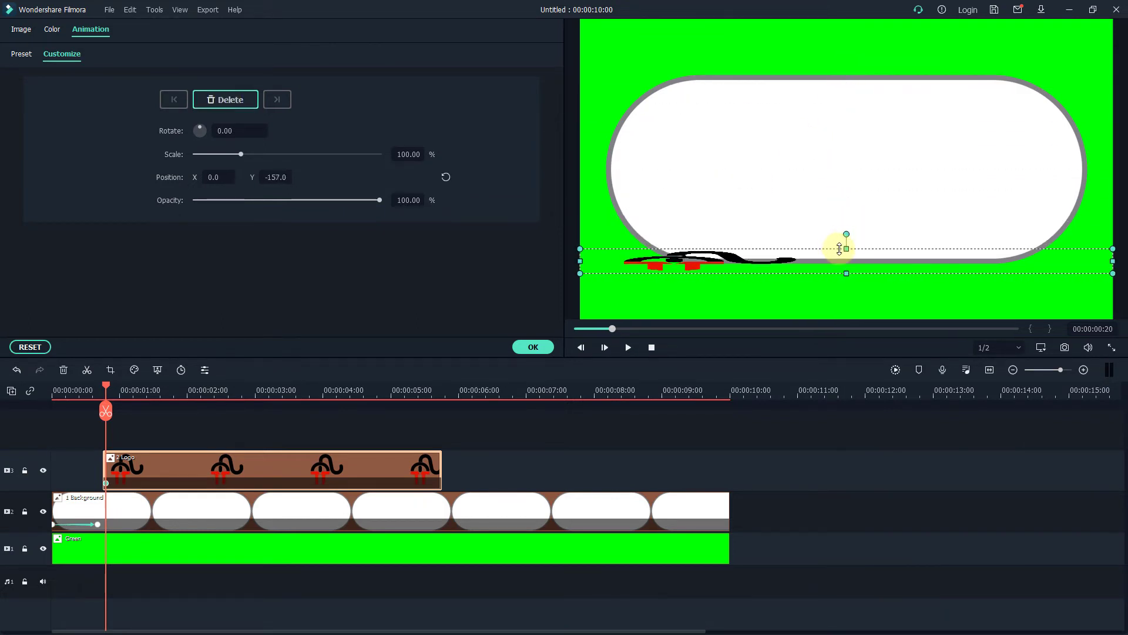
drag(688, 265, 700, 188)
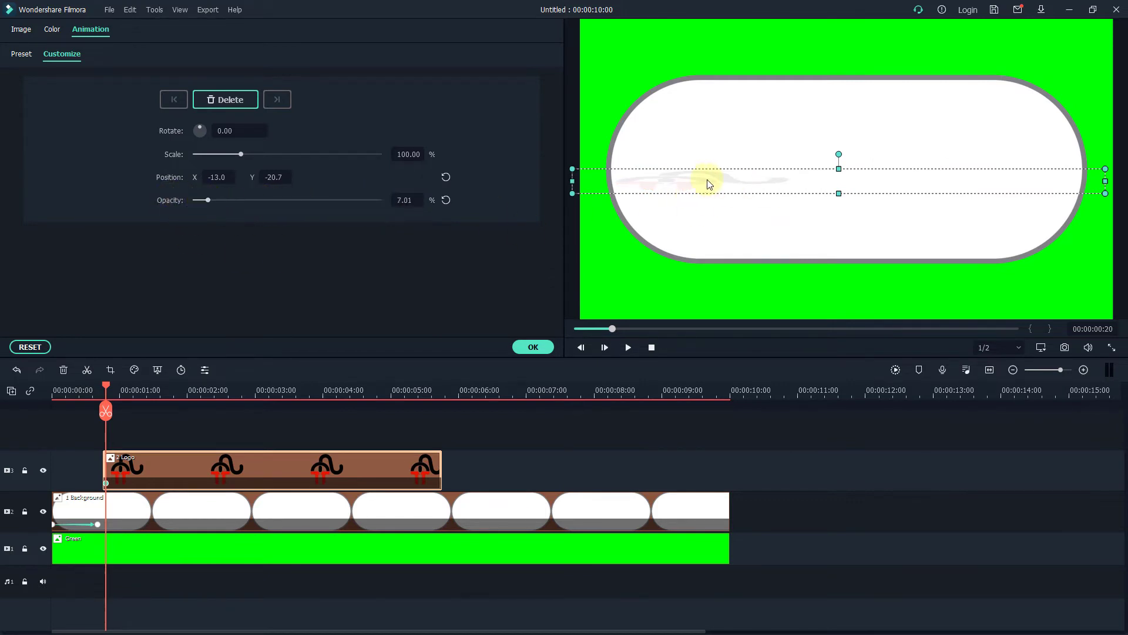
drag(700, 179, 519, 186)
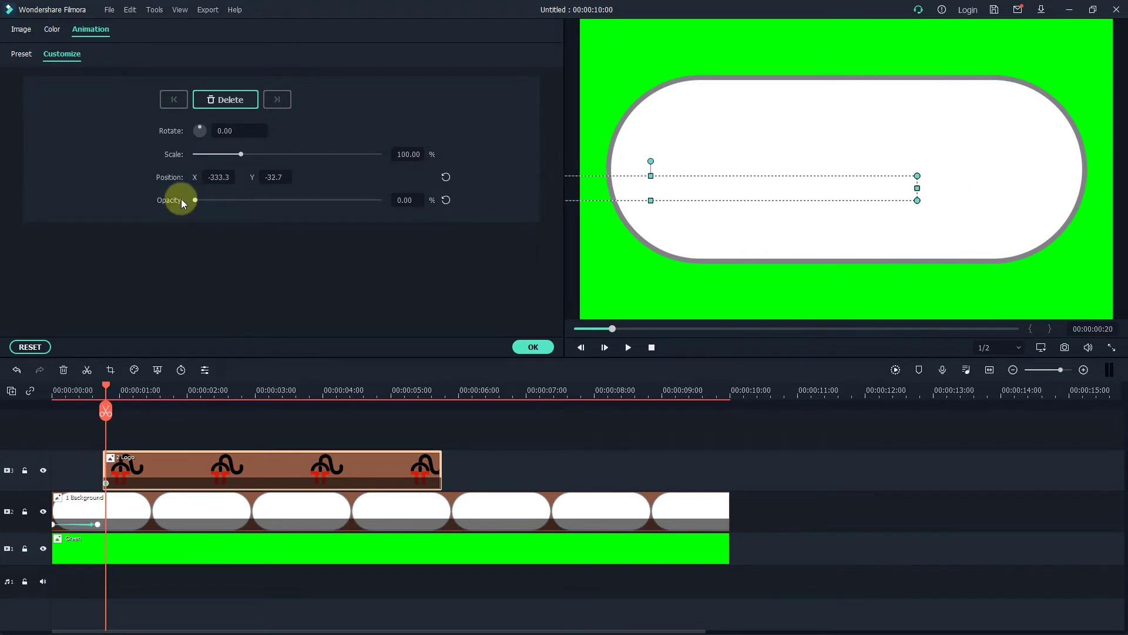
Step: Create a second logo keyframe at 00:00:01:13, moving the logo to about X 45.0, Y -21.7 with opacity 100%
drag(108, 386, 157, 386)
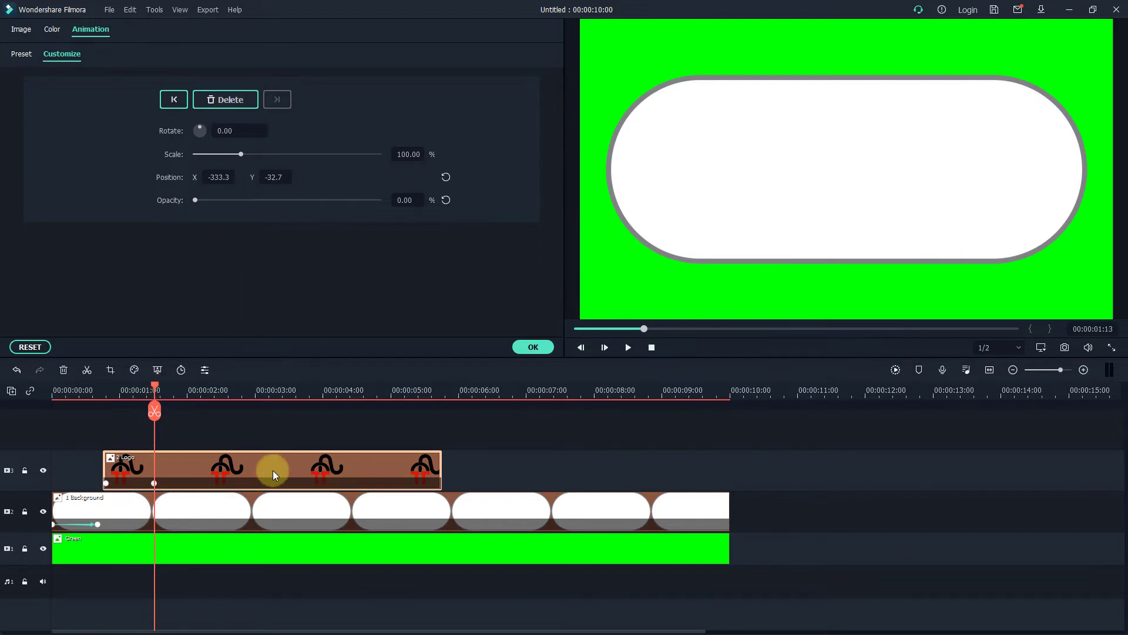
click(593, 180)
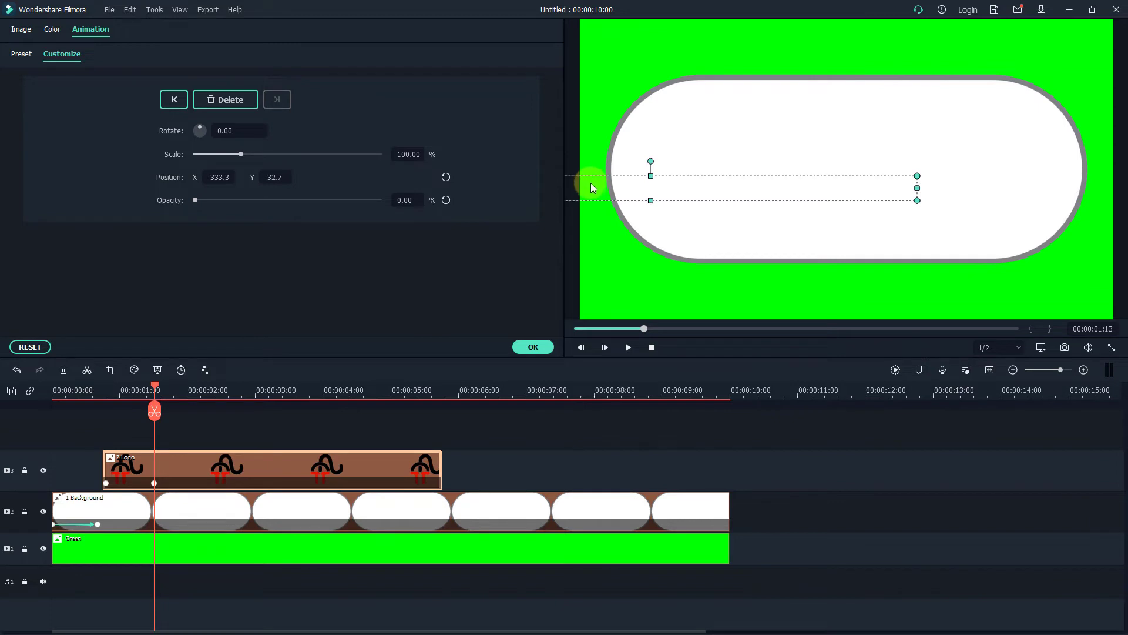
drag(592, 186, 813, 176)
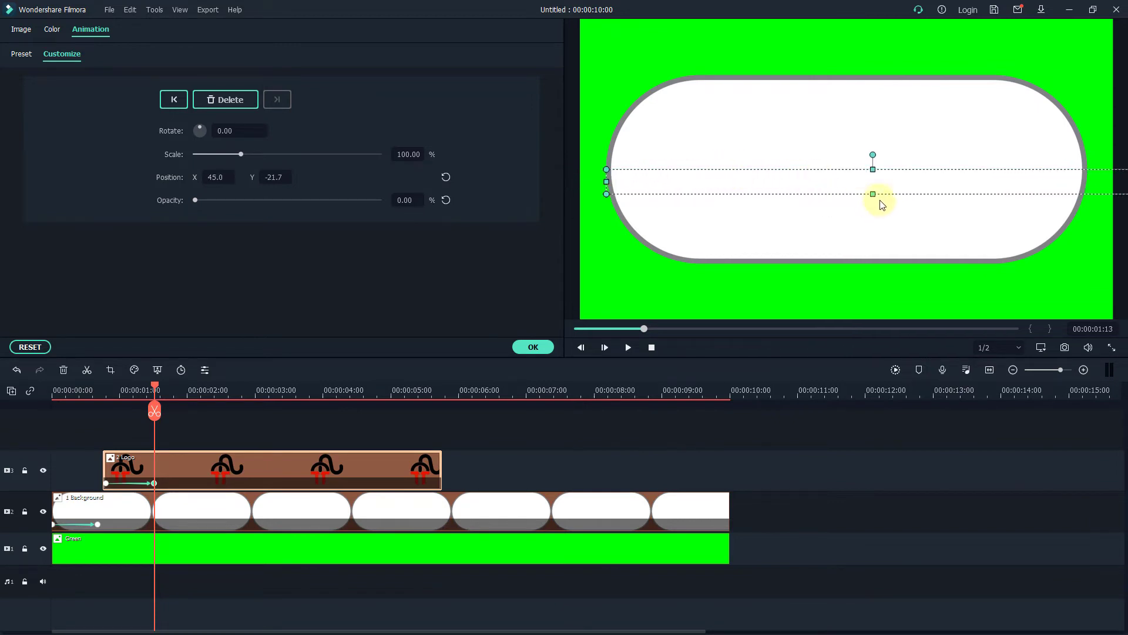
drag(195, 200, 471, 205)
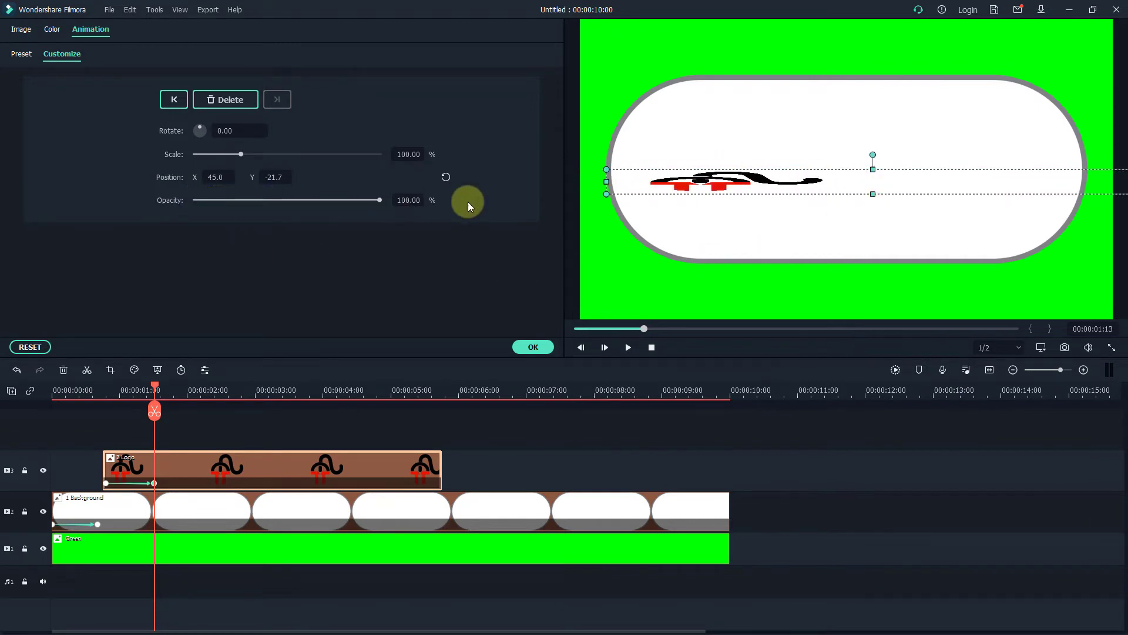
Step: Stretch the flattened logo back to full height and position it inside the white shape at about X 26.0, Y -3.8
drag(872, 194, 875, 252)
drag(873, 170, 880, 68)
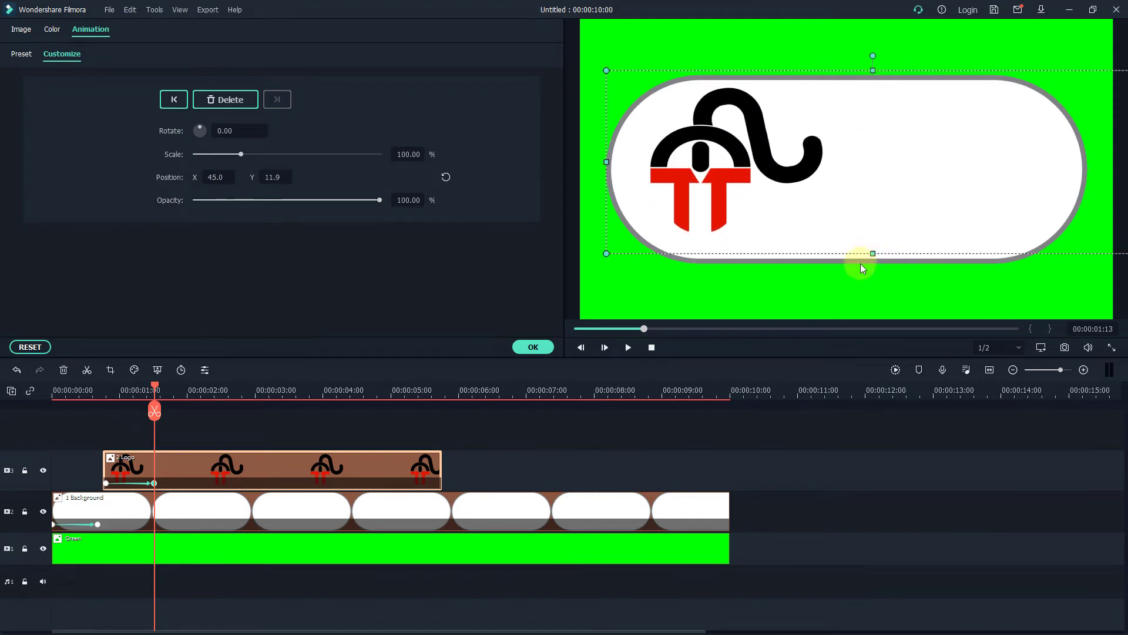
drag(873, 254, 869, 263)
drag(763, 179, 753, 176)
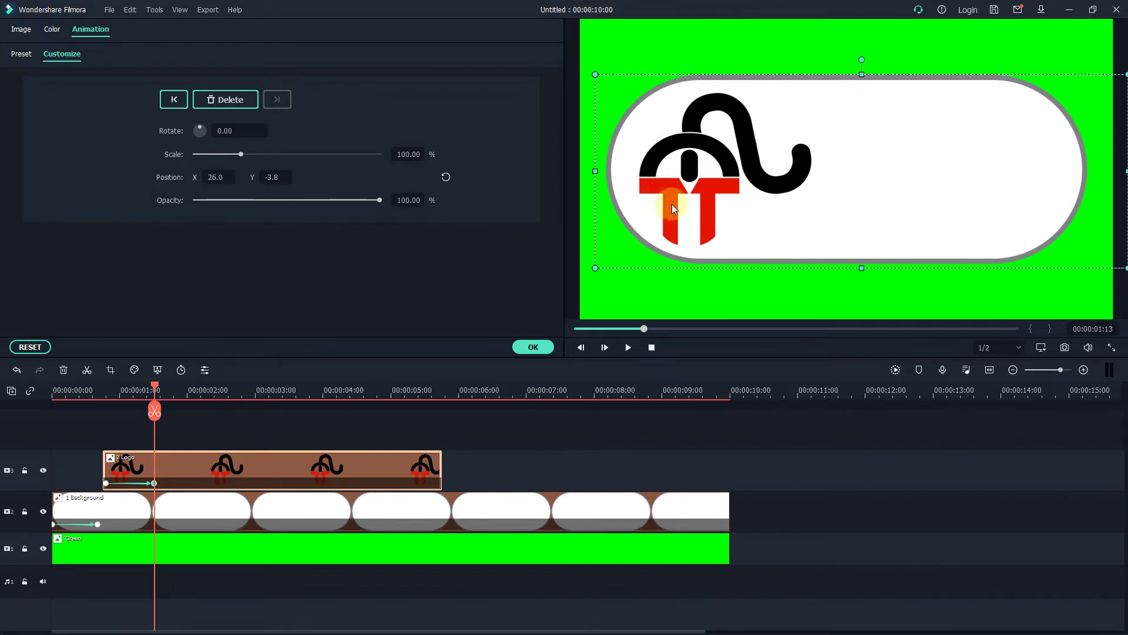
Step: Preview and apply the logo animation, and extend the logo clip to the end of the background clip
click(144, 389)
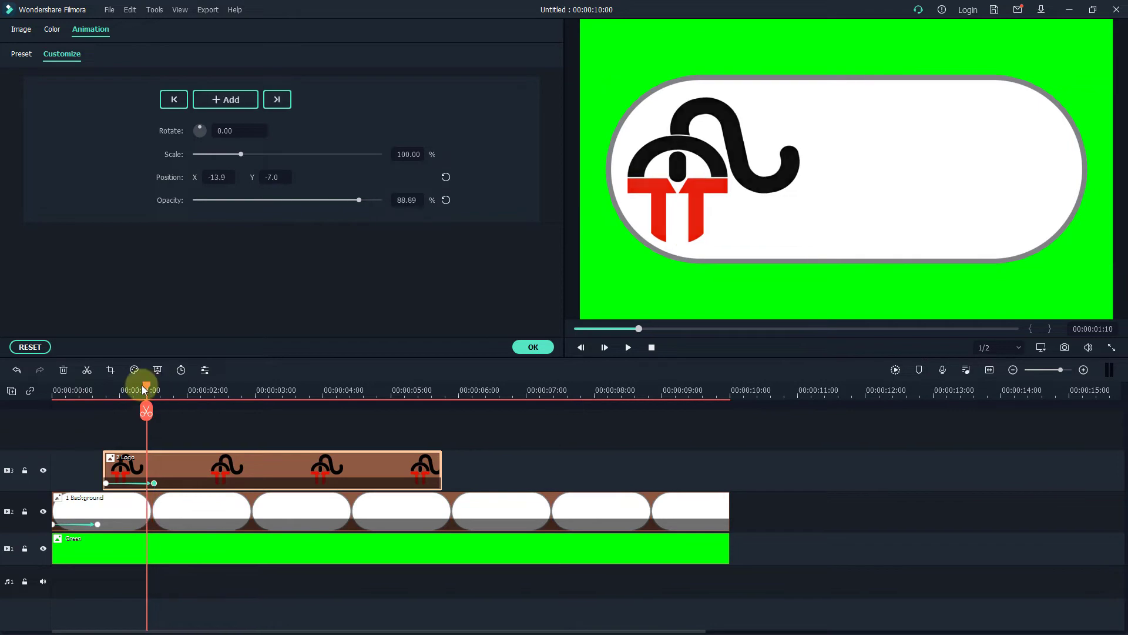
drag(143, 389, 98, 390)
click(628, 347)
click(324, 469)
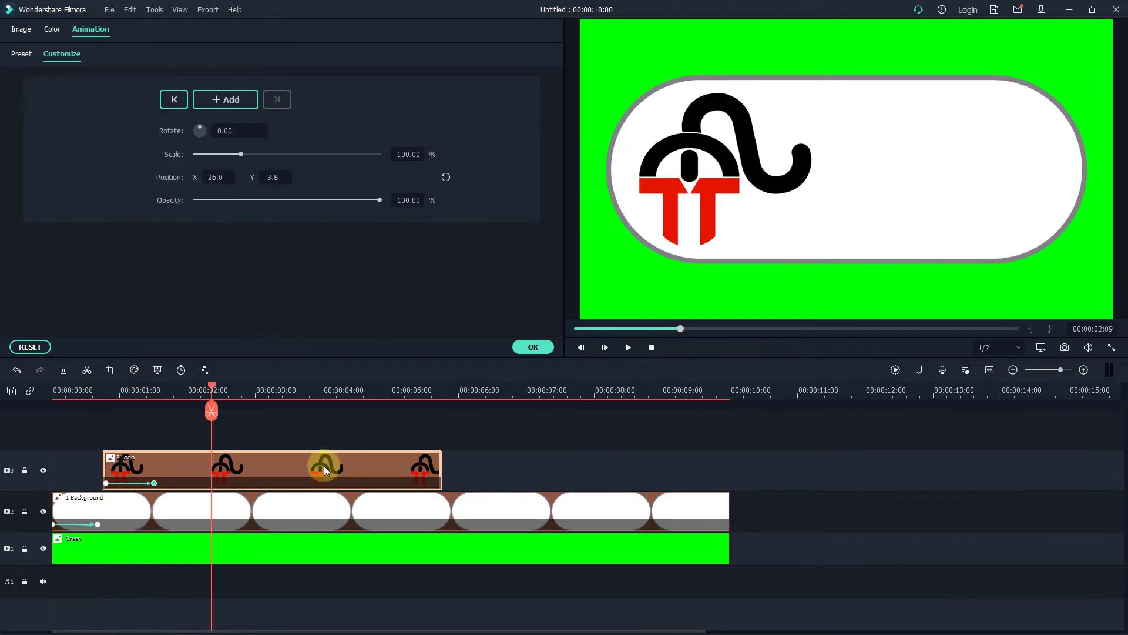
click(533, 346)
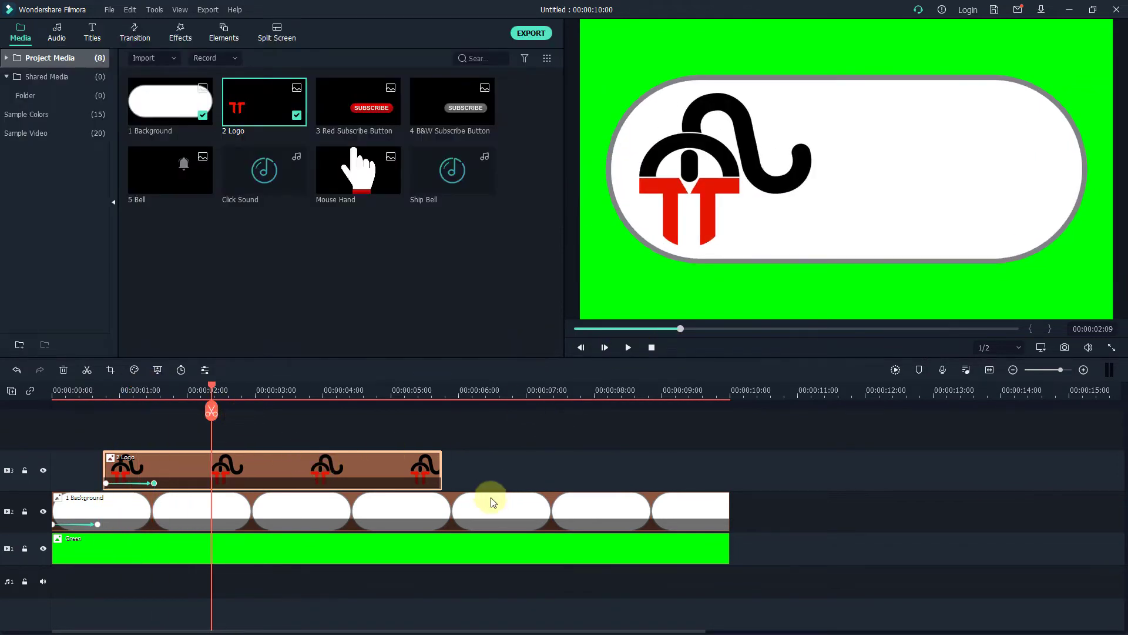
drag(442, 468, 729, 479)
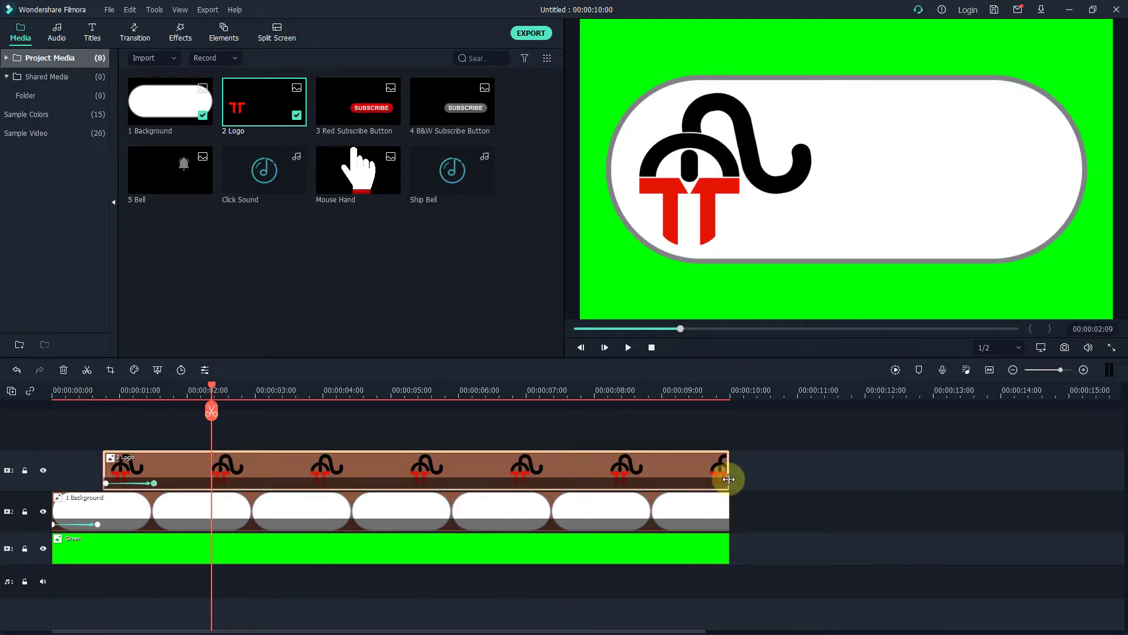
Step: Place 4 B&W Subscribe Button on the fourth video track just after the logo's second keyframe, shrunk and tilted at the frame's lower-right edge
drag(453, 105, 232, 467)
drag(155, 395, 186, 398)
click(872, 209)
drag(582, 272, 645, 249)
drag(1028, 196, 1006, 221)
drag(853, 60, 1092, 134)
Step: Add custom animation keyframes to the grey subscribe button clip at its start and at 00:00:02:06
click(205, 370)
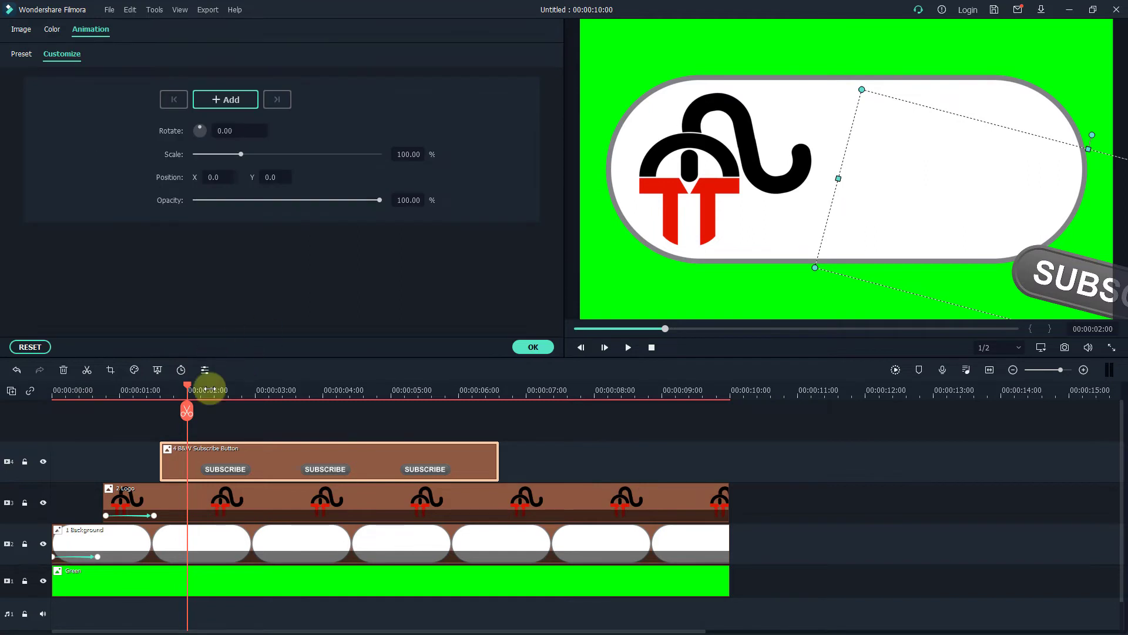
click(164, 392)
click(227, 100)
drag(163, 388, 203, 385)
click(376, 456)
click(1054, 284)
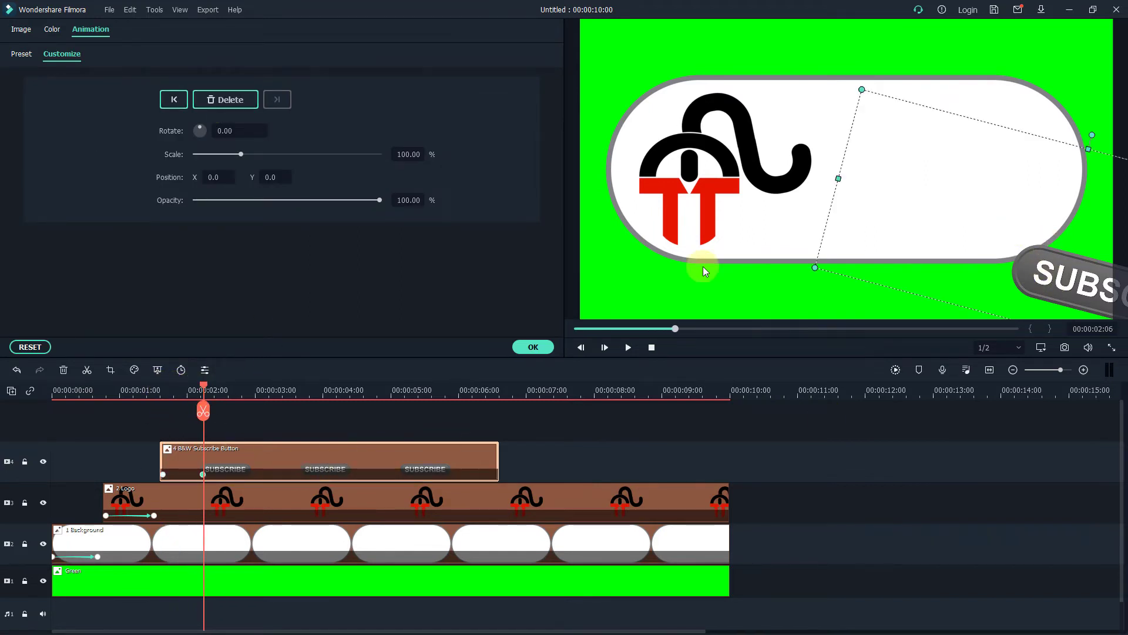
Step: At the second keyframe, level the grey button with rotation 345.35 and move it inside the white shape at about X -347.4, Y 121.2
mouse_move(200, 131)
mouse_down()
mouse_move(191, 137)
mouse_move(198, 113)
mouse_up()
drag(1051, 264, 868, 192)
drag(900, 60, 876, 34)
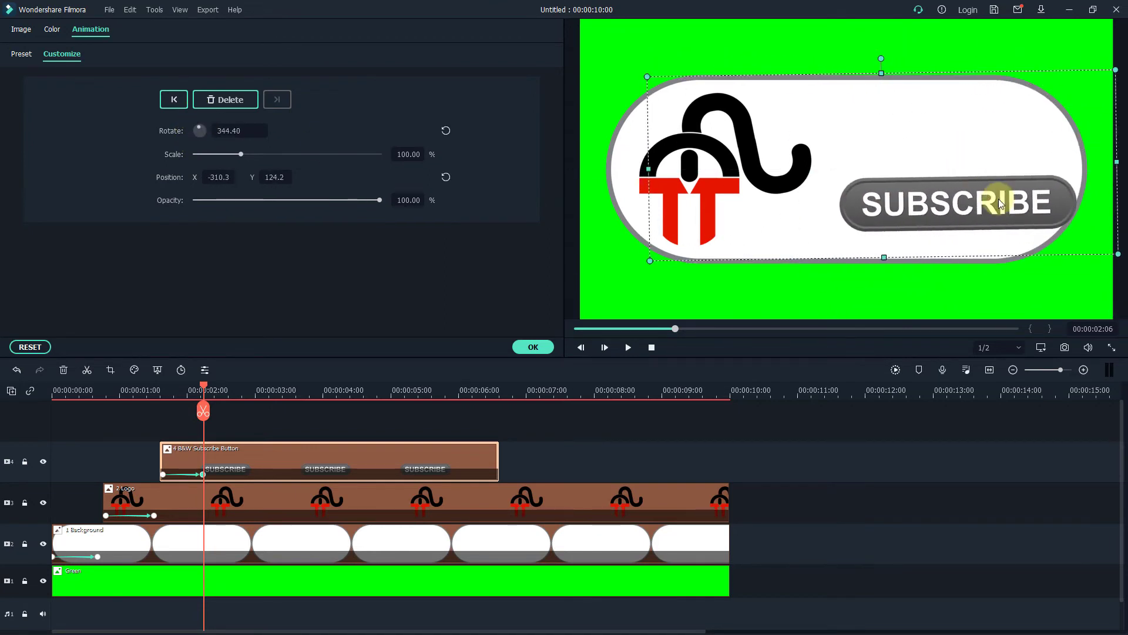
drag(999, 204, 996, 201)
drag(878, 54, 879, 57)
drag(974, 206, 947, 214)
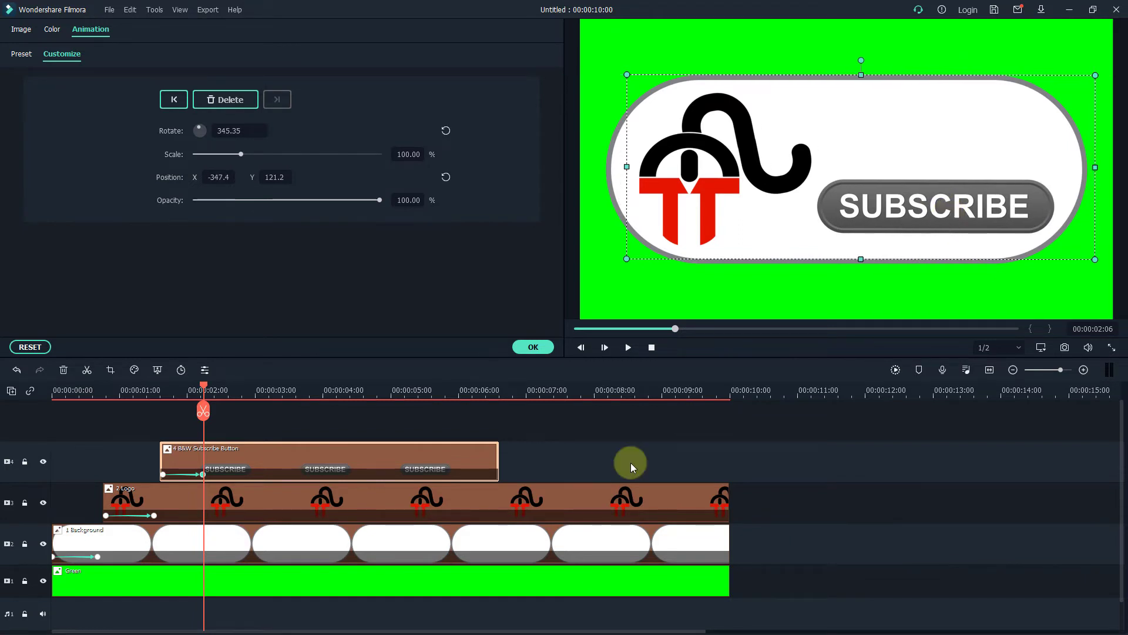
Step: Extend the grey subscribe button clip to the end of the other clips, and preview and apply its animation
drag(499, 464, 729, 464)
drag(202, 385, 158, 389)
click(626, 347)
click(486, 415)
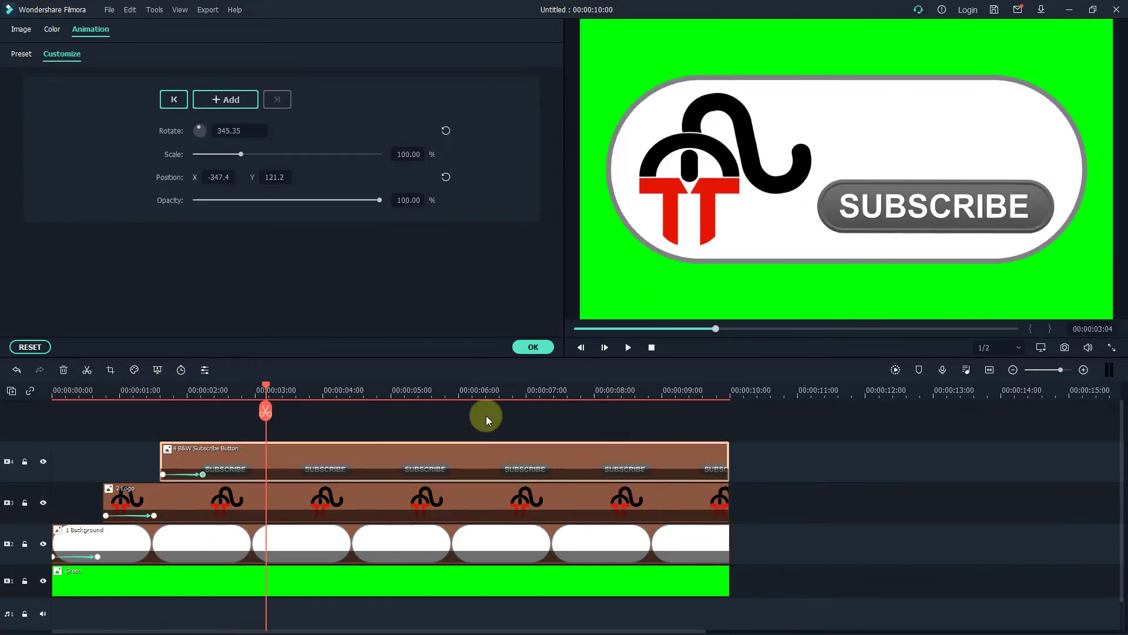
click(533, 346)
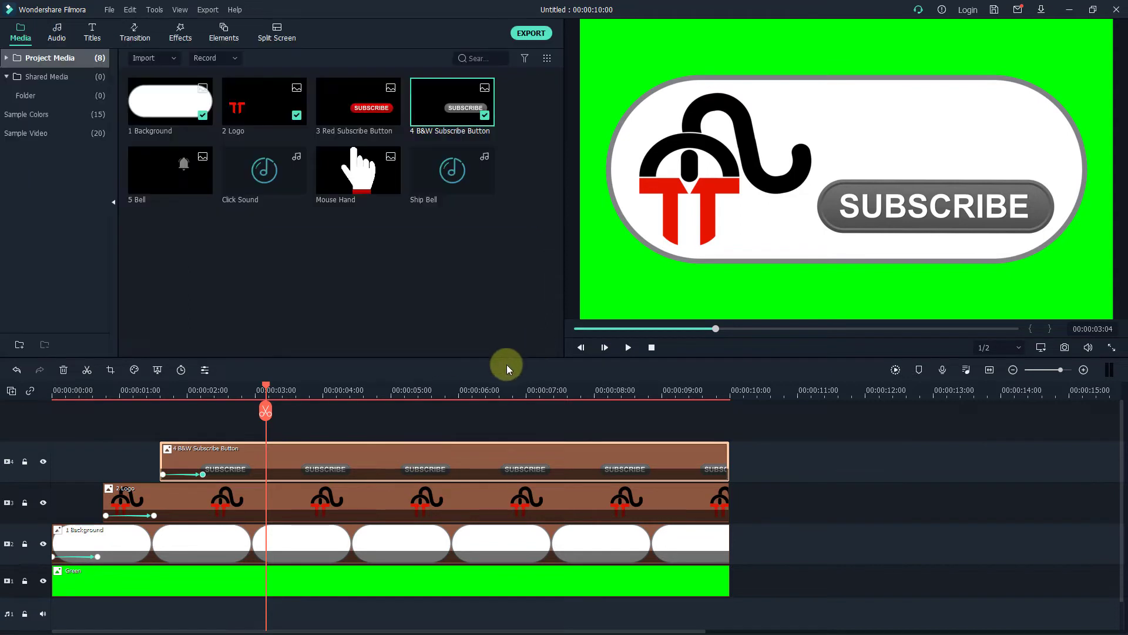
Step: Place 3 Red Subscribe Button on the fifth video track starting at 00:00:03:04 and preview the sequence
drag(340, 106, 276, 472)
drag(266, 389, 171, 390)
click(627, 347)
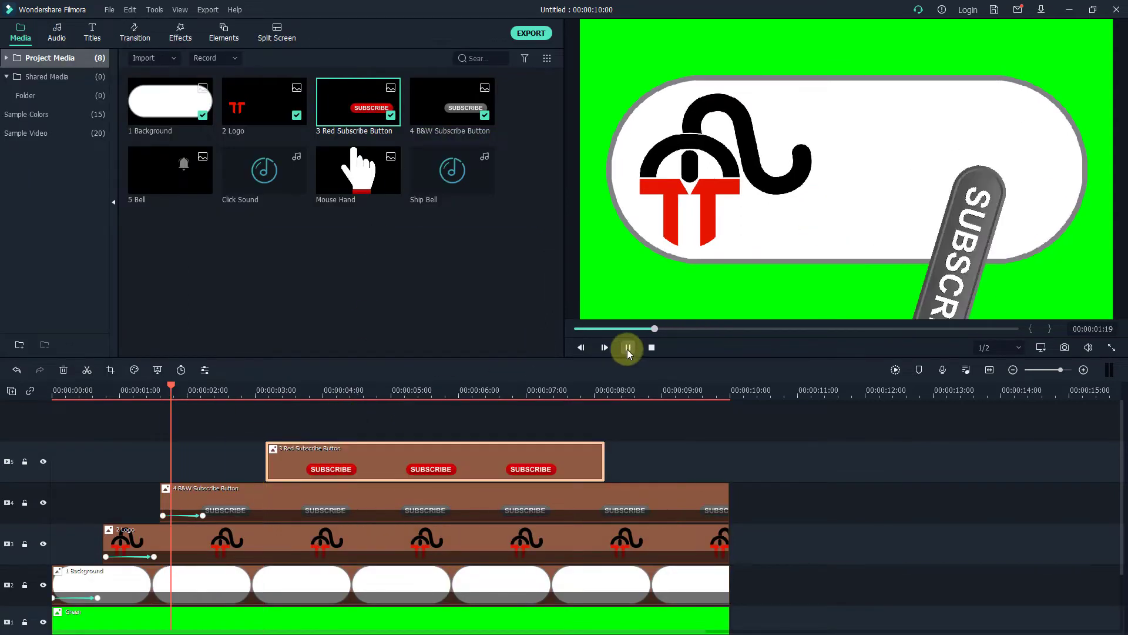
click(627, 347)
Step: Shrink and move the red subscribe button so it exactly covers the grey one, and preview the colour change
double_click(494, 473)
drag(580, 272, 614, 254)
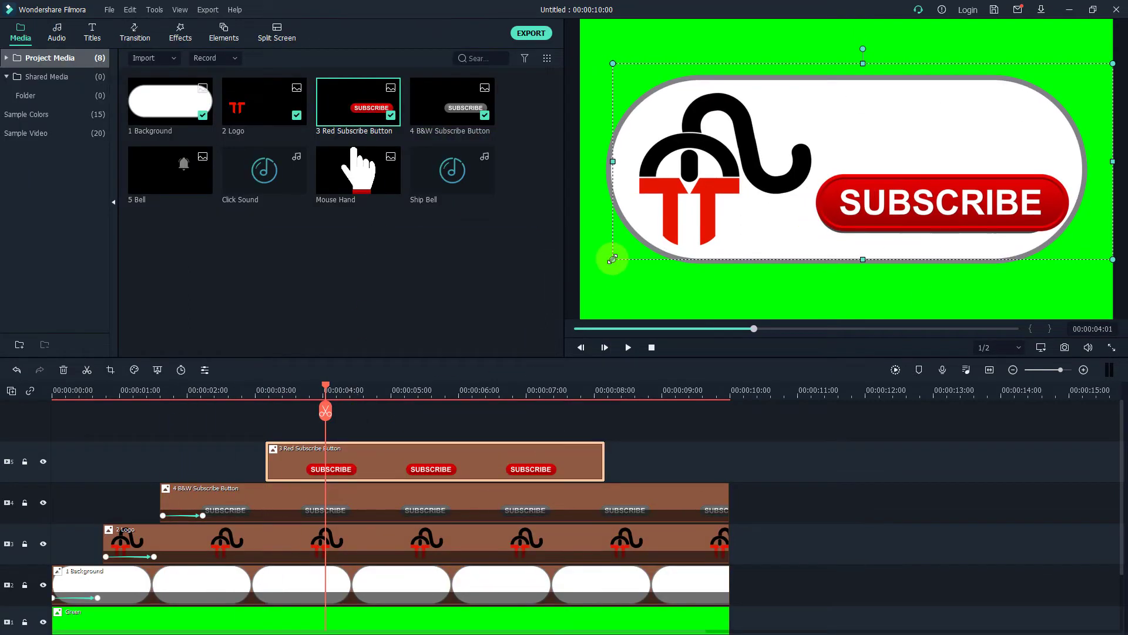
drag(1079, 253, 1085, 257)
drag(985, 215, 978, 212)
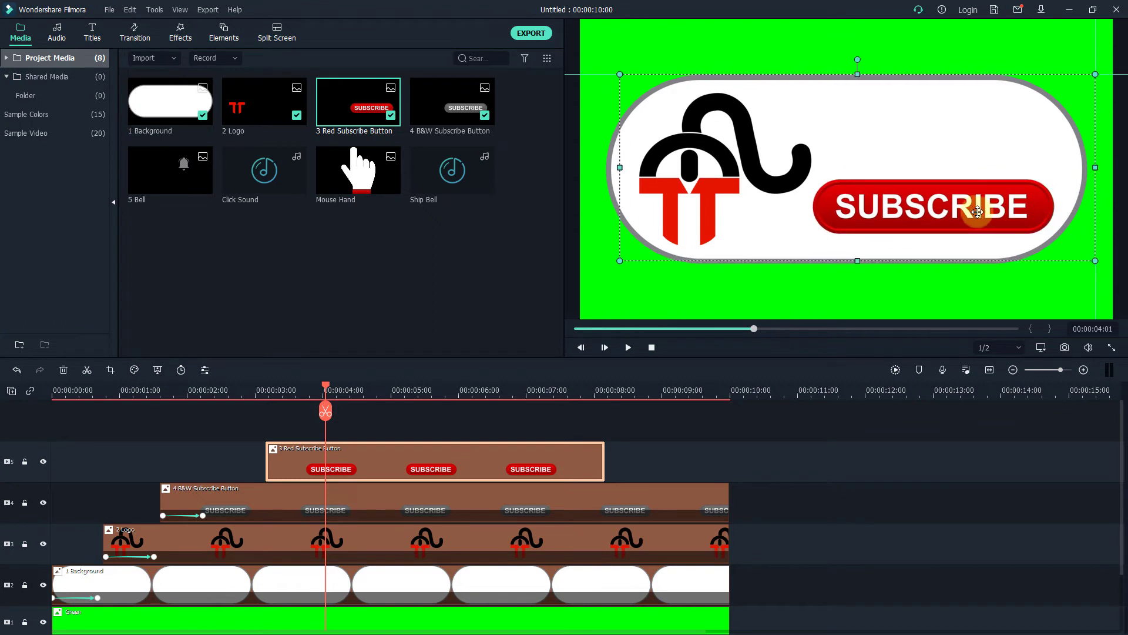
drag(325, 390, 177, 390)
click(626, 348)
click(625, 349)
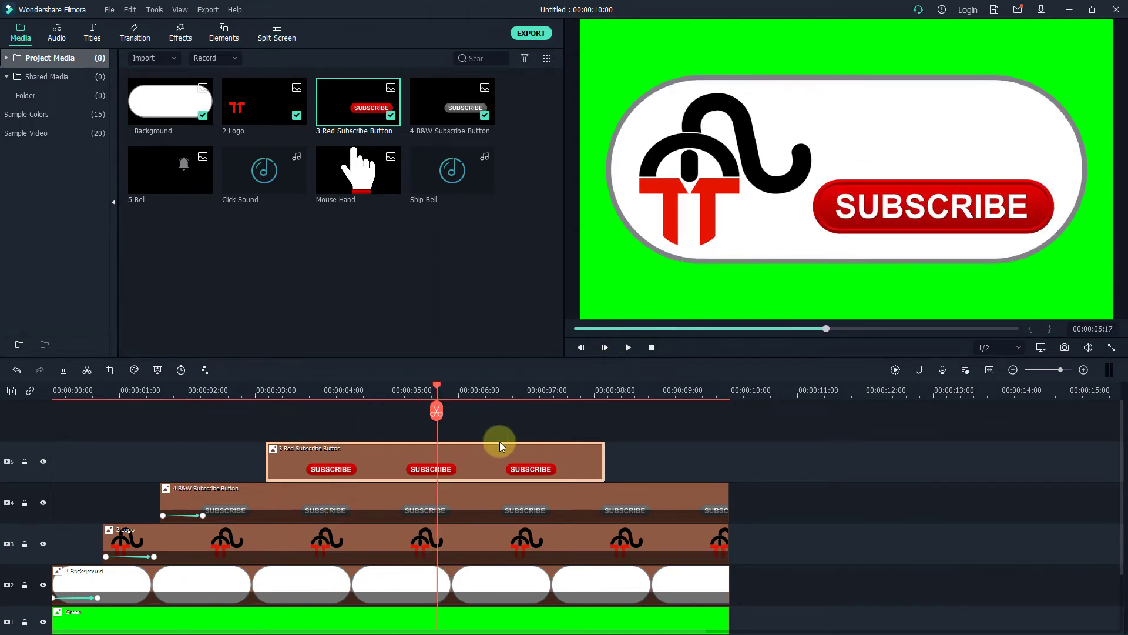
Step: Place Mouse Hand on the sixth video track from 5 seconds, with the hand at the frame's lower-right corner, and open its custom animation
drag(364, 161, 399, 462)
drag(960, 323, 934, 204)
click(205, 370)
click(227, 98)
drag(962, 282, 956, 274)
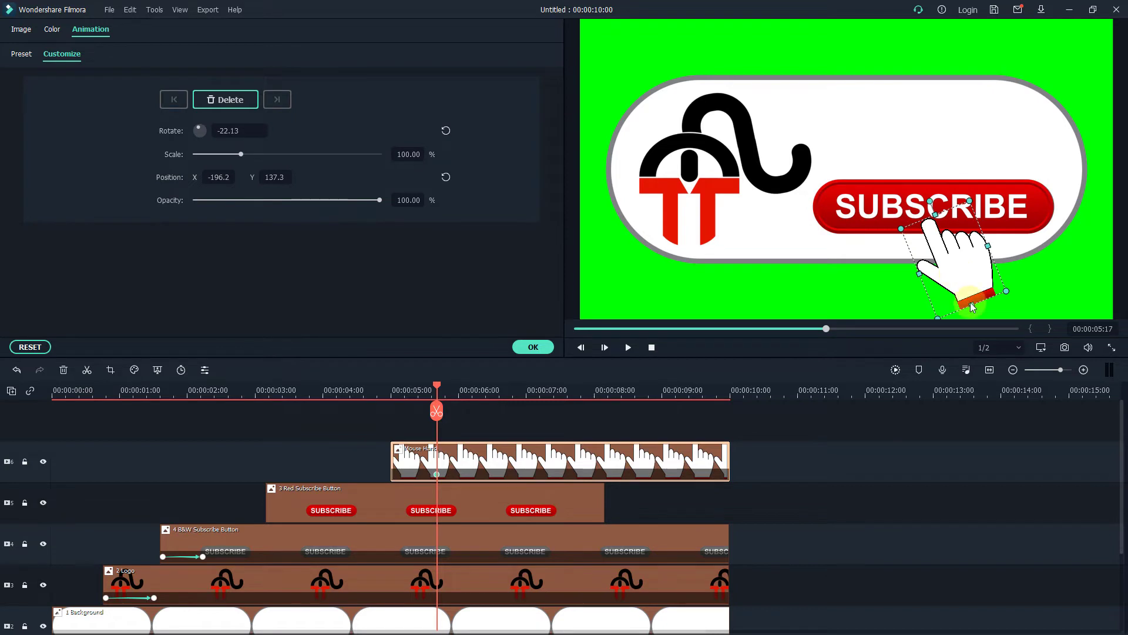
key(ctrl+z)
key(ctrl+z)
key(ctrl+z)
key(ctrl+z)
key(ctrl+z)
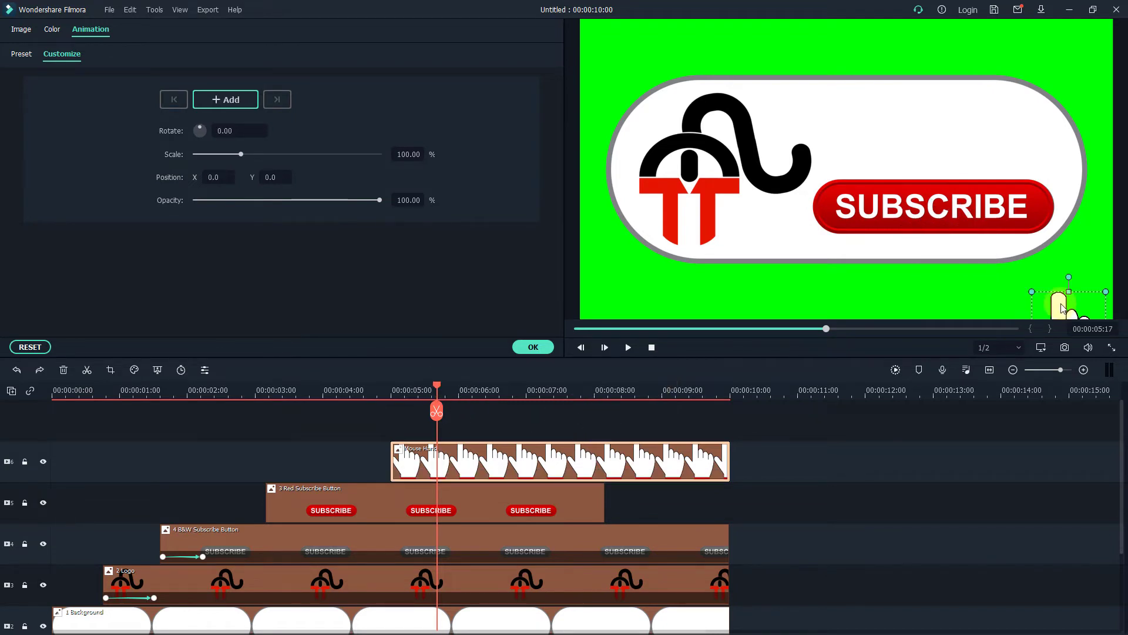
Step: Keyframe the hand at its clip start and at 00:00:05:22, moved onto the red button at about X -232.2, Y 148.3 and rotated -22.79
mouse_move(436, 386)
mouse_down()
mouse_move(394, 393)
mouse_move(450, 388)
mouse_up()
click(224, 100)
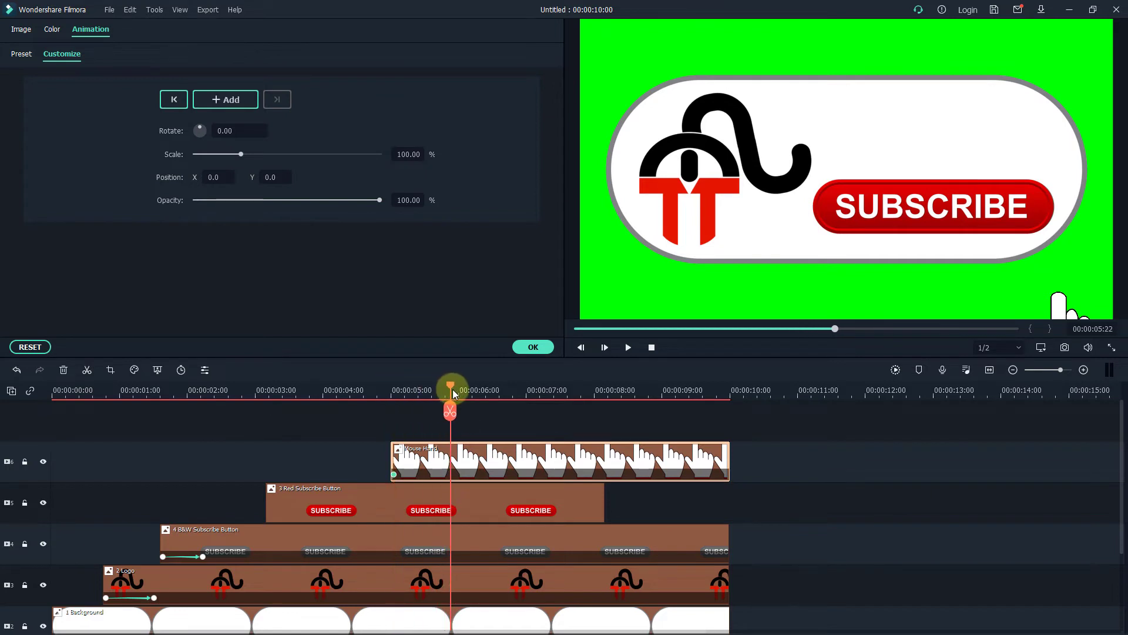
drag(1073, 301, 910, 206)
mouse_move(943, 267)
mouse_down()
mouse_move(958, 264)
mouse_move(937, 253)
mouse_up()
Step: Preview the hand movement and shift the Mouse Hand clip earlier so it starts at the grey button's second keyframe
drag(397, 390, 386, 390)
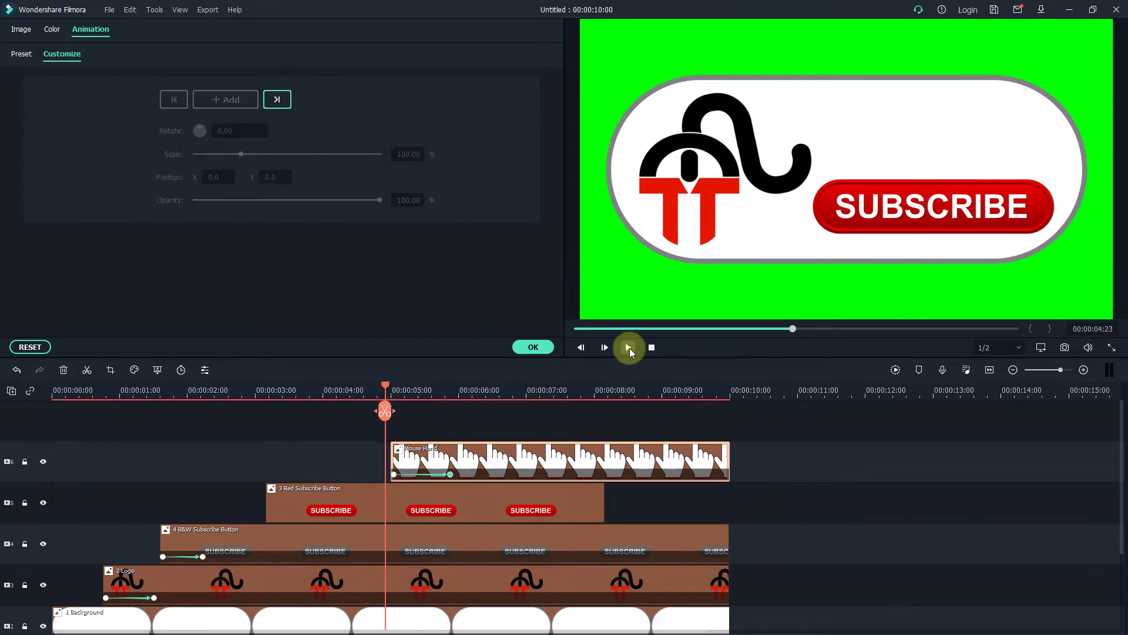
click(628, 347)
click(628, 347)
drag(455, 462, 376, 462)
drag(317, 392, 255, 393)
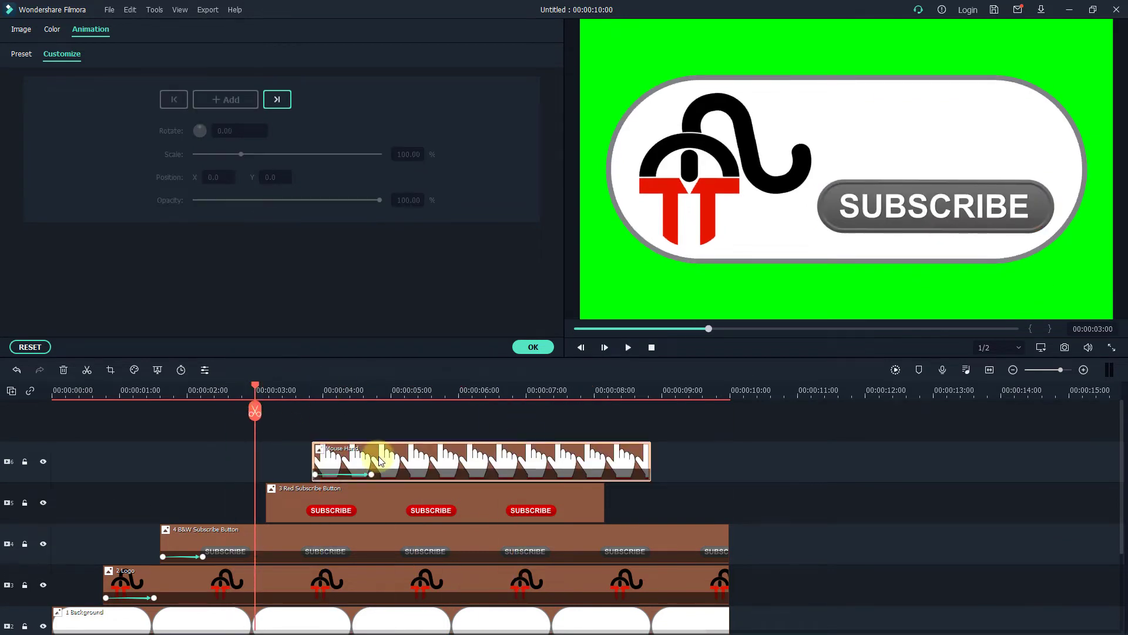
drag(377, 460, 285, 461)
drag(191, 390, 206, 390)
drag(291, 459, 275, 459)
click(628, 347)
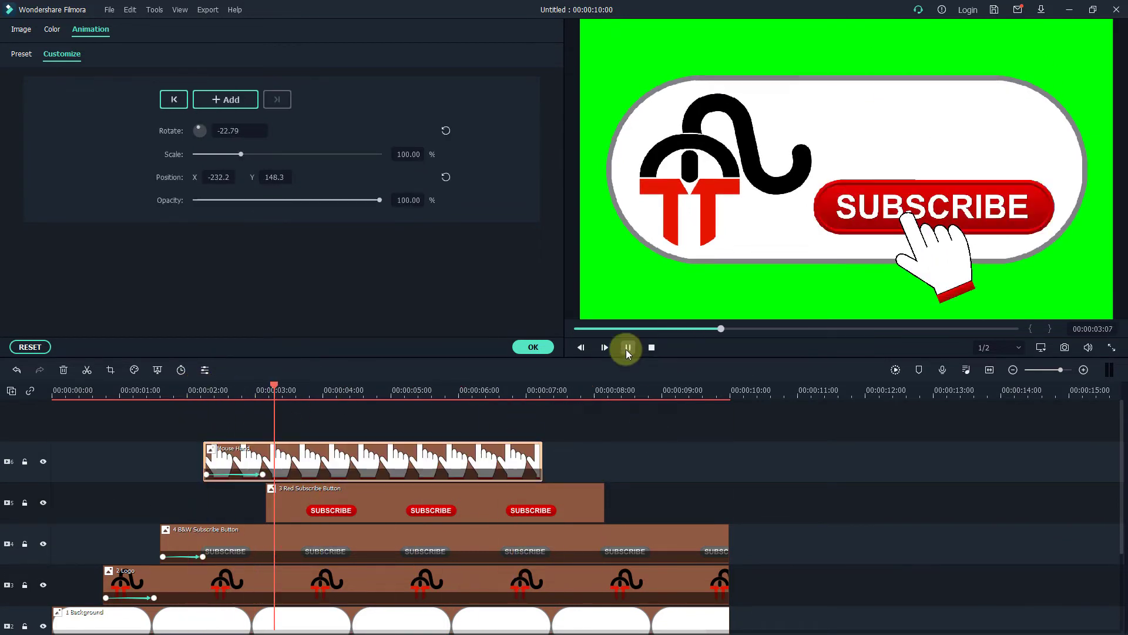
click(627, 347)
Step: Shift the hand's second keyframe earlier to about 3 seconds and preview the faster movement
drag(274, 393, 250, 392)
drag(262, 474, 255, 475)
drag(259, 386, 197, 386)
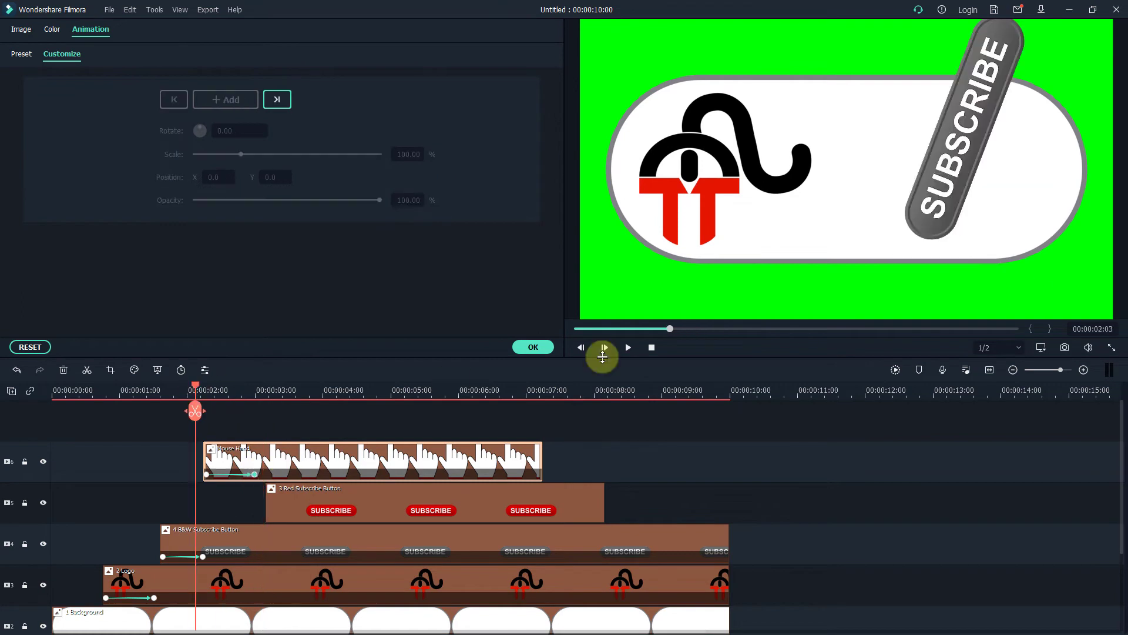
click(628, 348)
Step: Move the red subscribe button clip later to start at about 3.6 seconds and preview the click timing
drag(320, 510, 347, 510)
drag(313, 384, 193, 386)
click(628, 347)
click(628, 348)
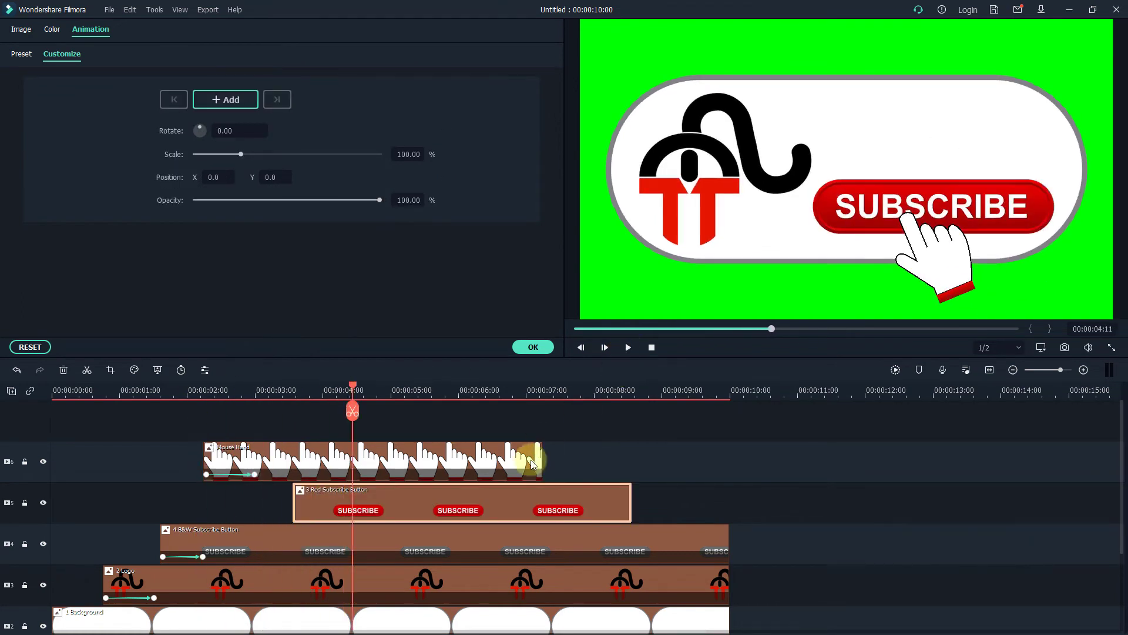
Step: Extend the red subscribe button and Mouse Hand clips to end at 10 seconds with the other layers, and accept the animation settings
drag(630, 506, 729, 507)
drag(541, 461, 726, 460)
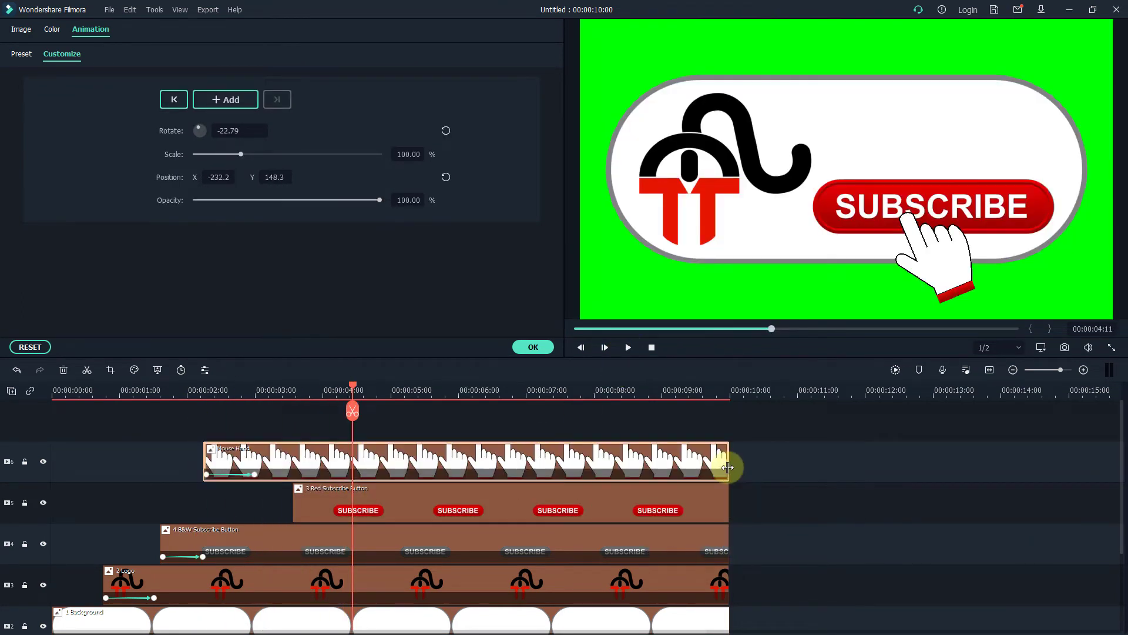
click(529, 346)
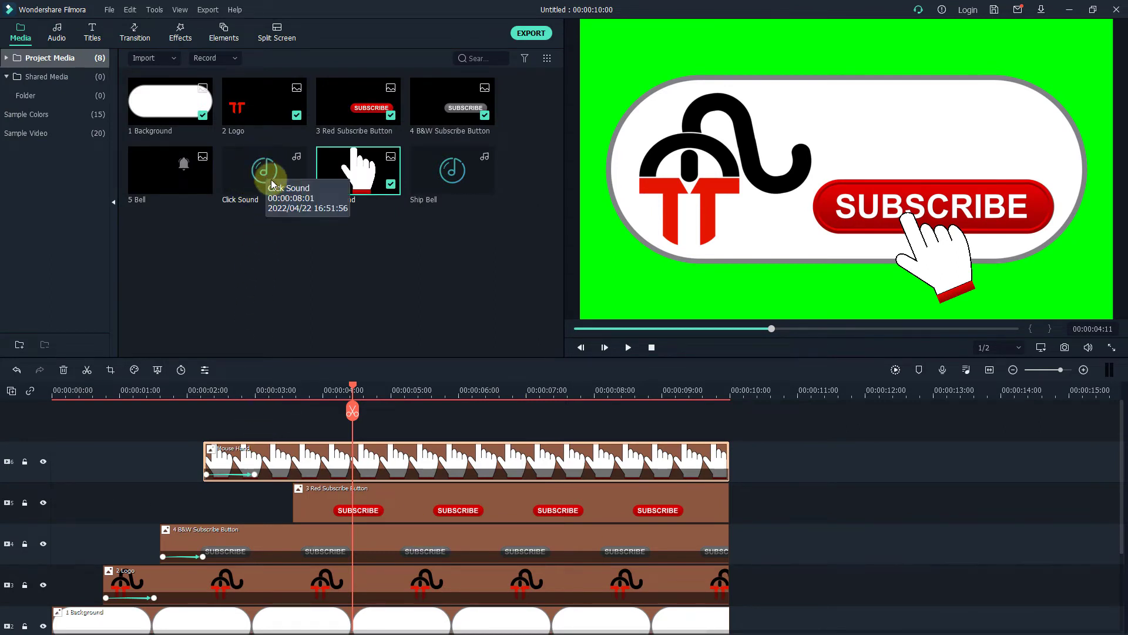
Step: Add Click Sound to the audio track at 00:00:04:11 and trim off its beginning, keeping only about the final second
click(297, 184)
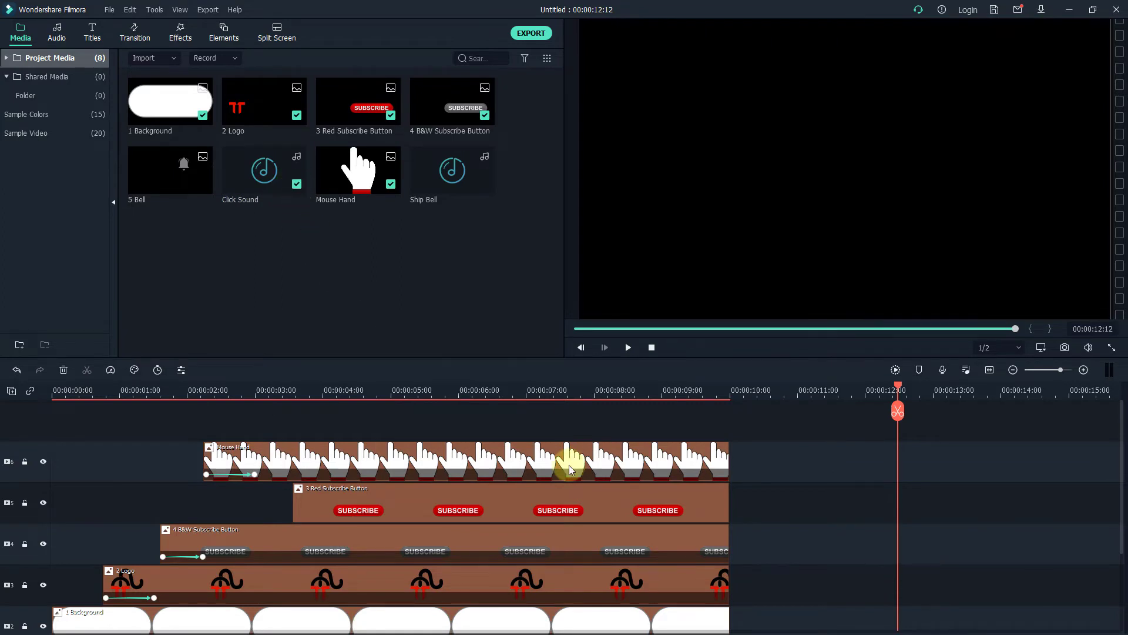
scroll(570, 470, down, 4)
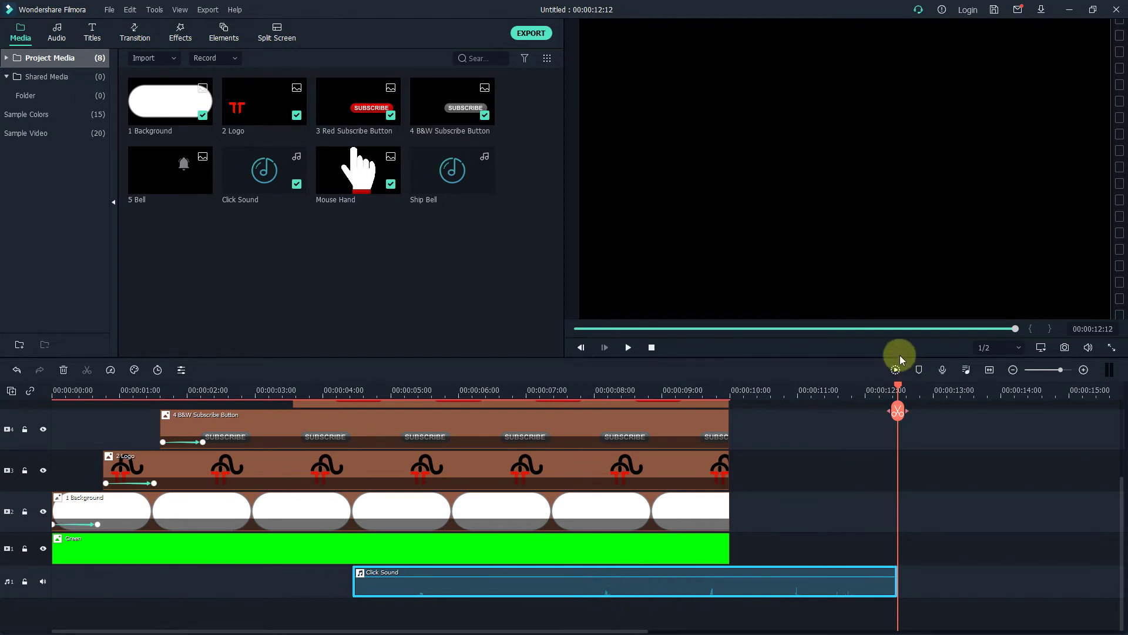
drag(898, 386, 824, 389)
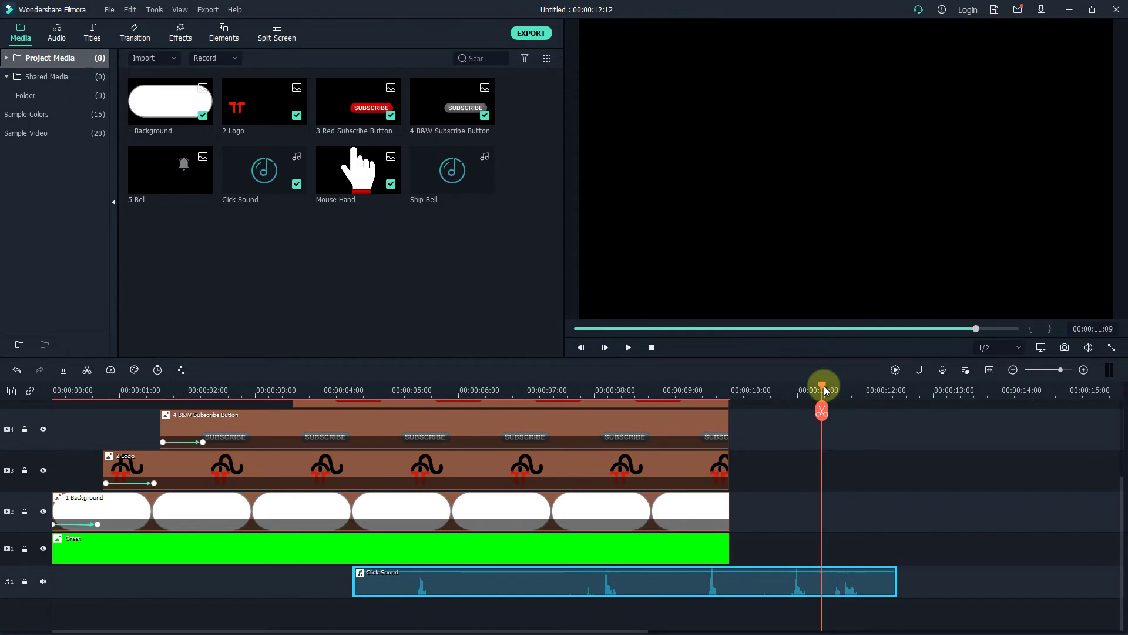
drag(714, 393, 413, 438)
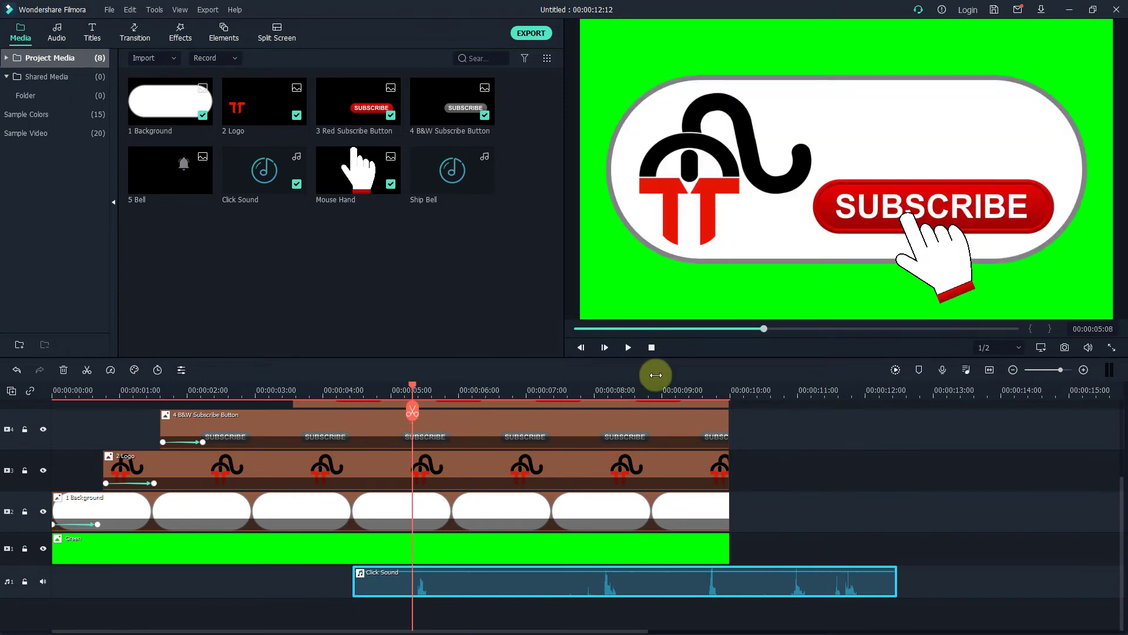
click(625, 348)
click(385, 581)
drag(354, 581, 828, 581)
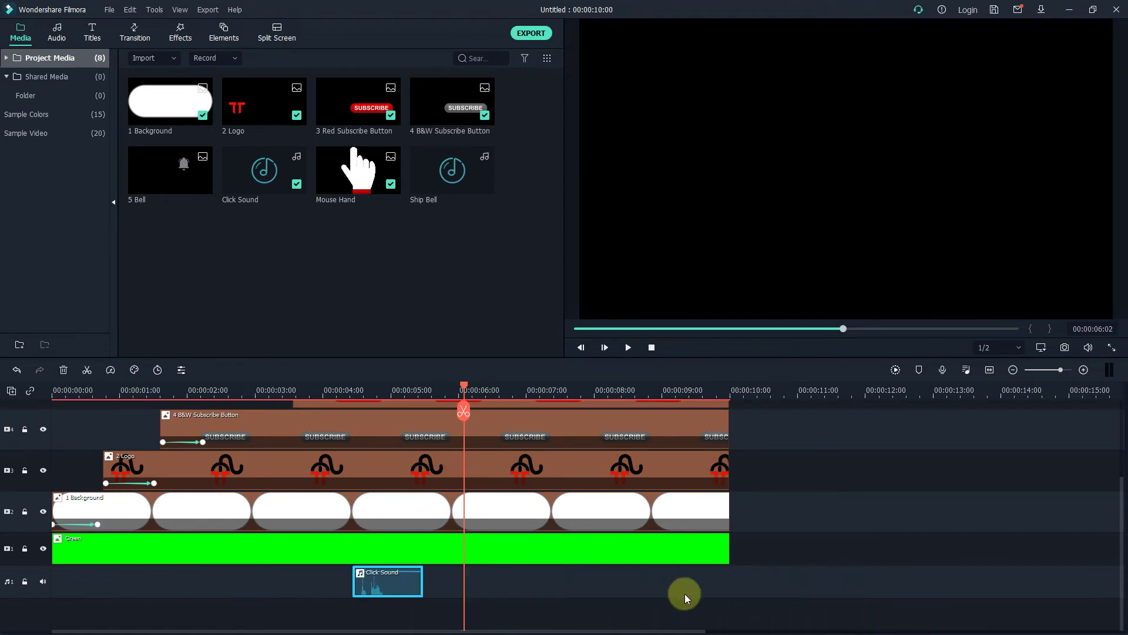
Step: Move the trimmed Click Sound clip earlier to start at about 3.2 seconds, aligning its click with the red subscribe button's start
drag(462, 384, 291, 387)
scroll(360, 452, up, 3)
scroll(369, 516, down, 3)
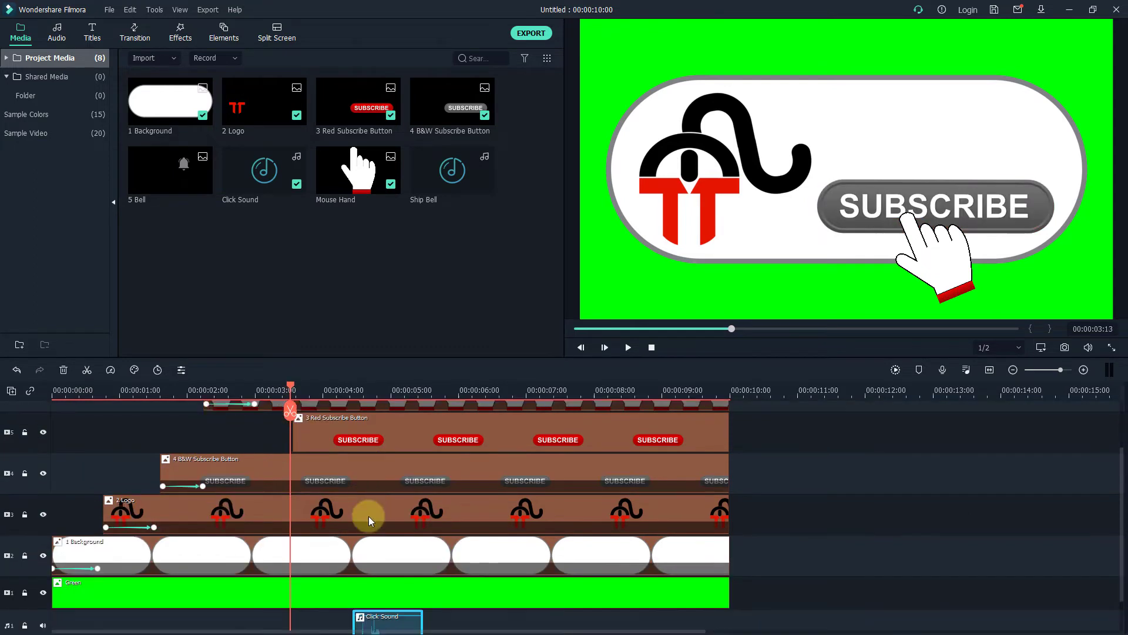
drag(400, 602, 313, 601)
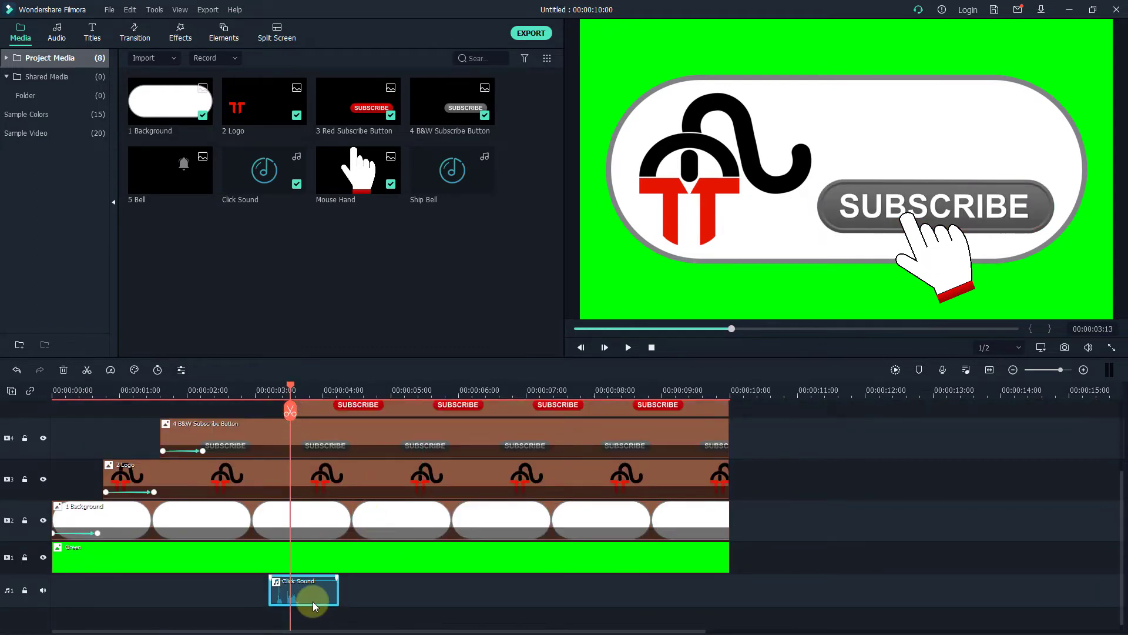